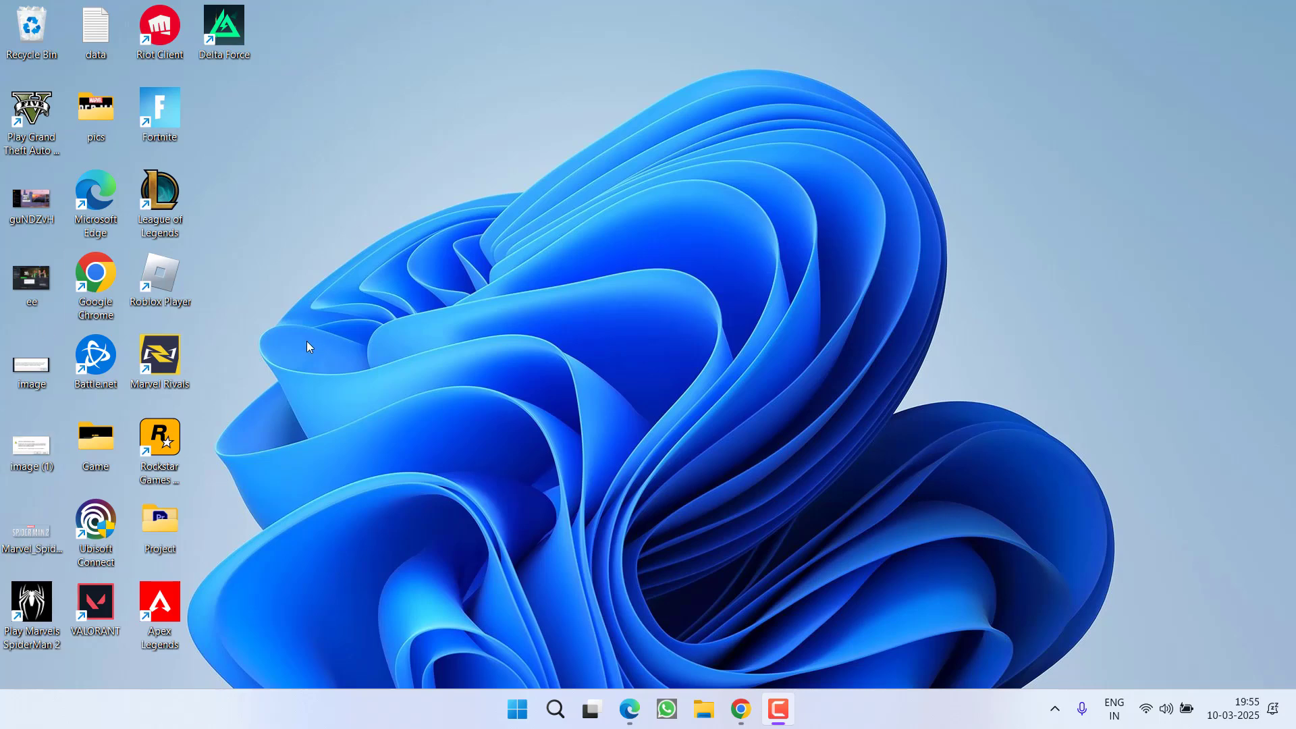
- Open the Documents\Rockstar Games\GTAV Enhanced\Settings folder in File Explorer
{"action": "key", "text": "super+e"}
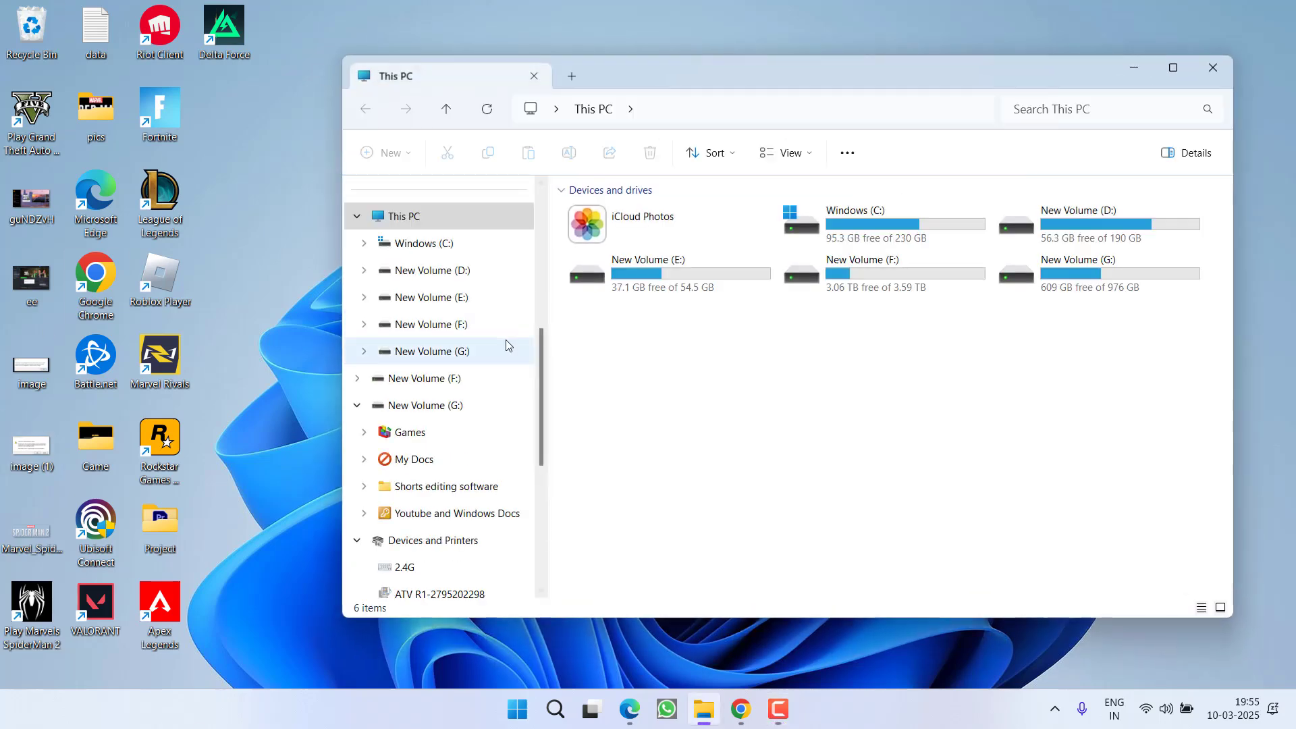
{"action": "left_click", "coordinate": [386, 331]}
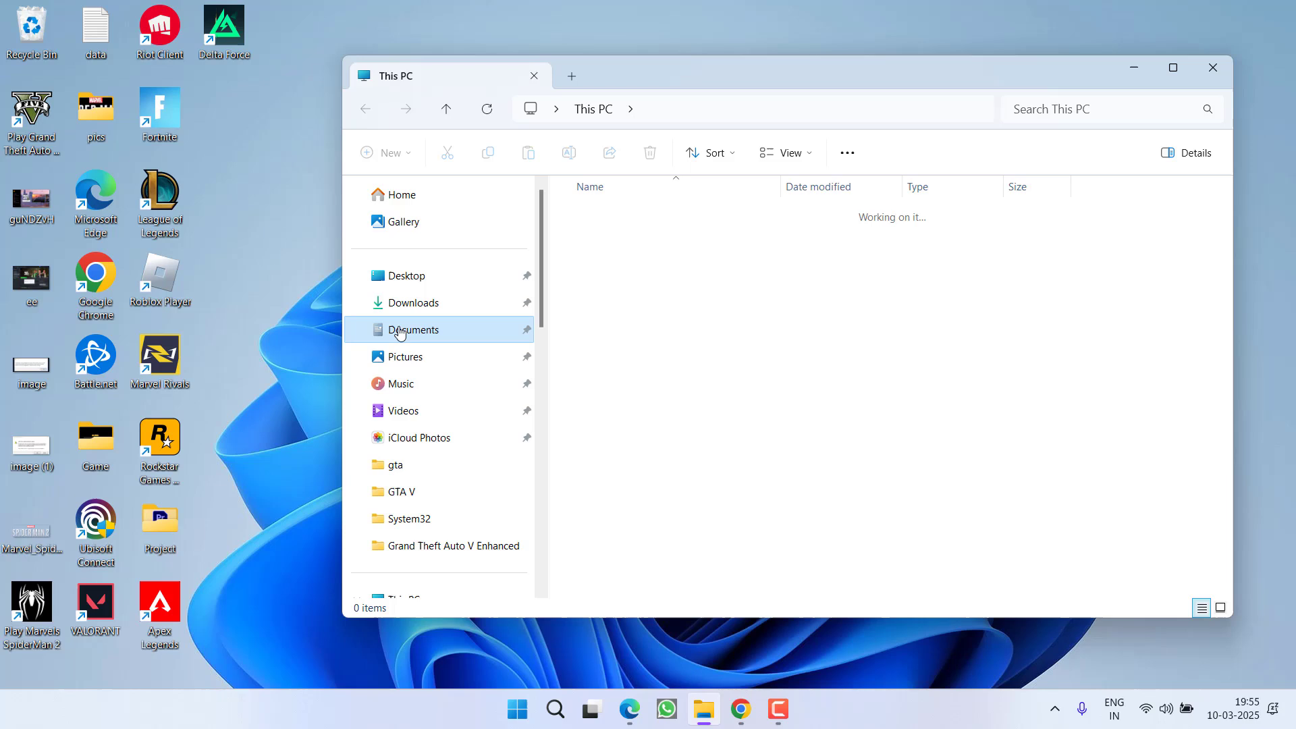
{"action": "double_click", "coordinate": [665, 543]}
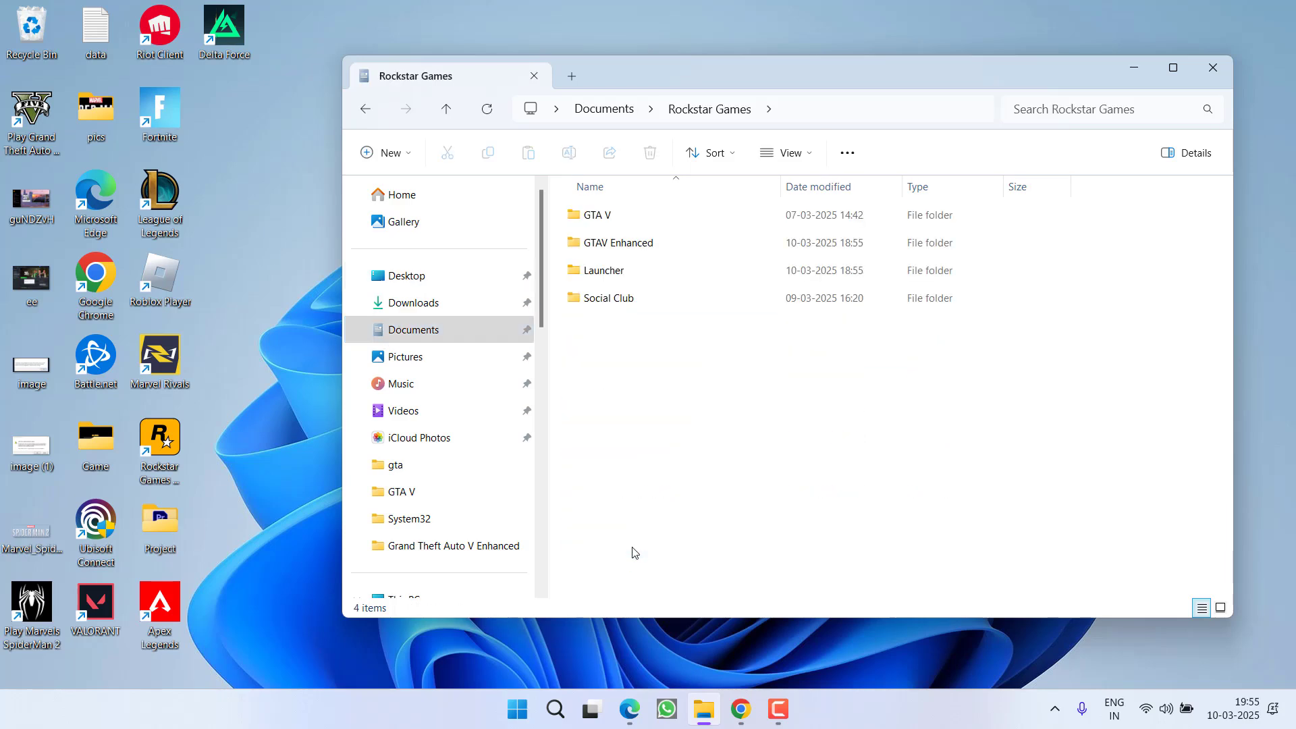
{"action": "double_click", "coordinate": [615, 244]}
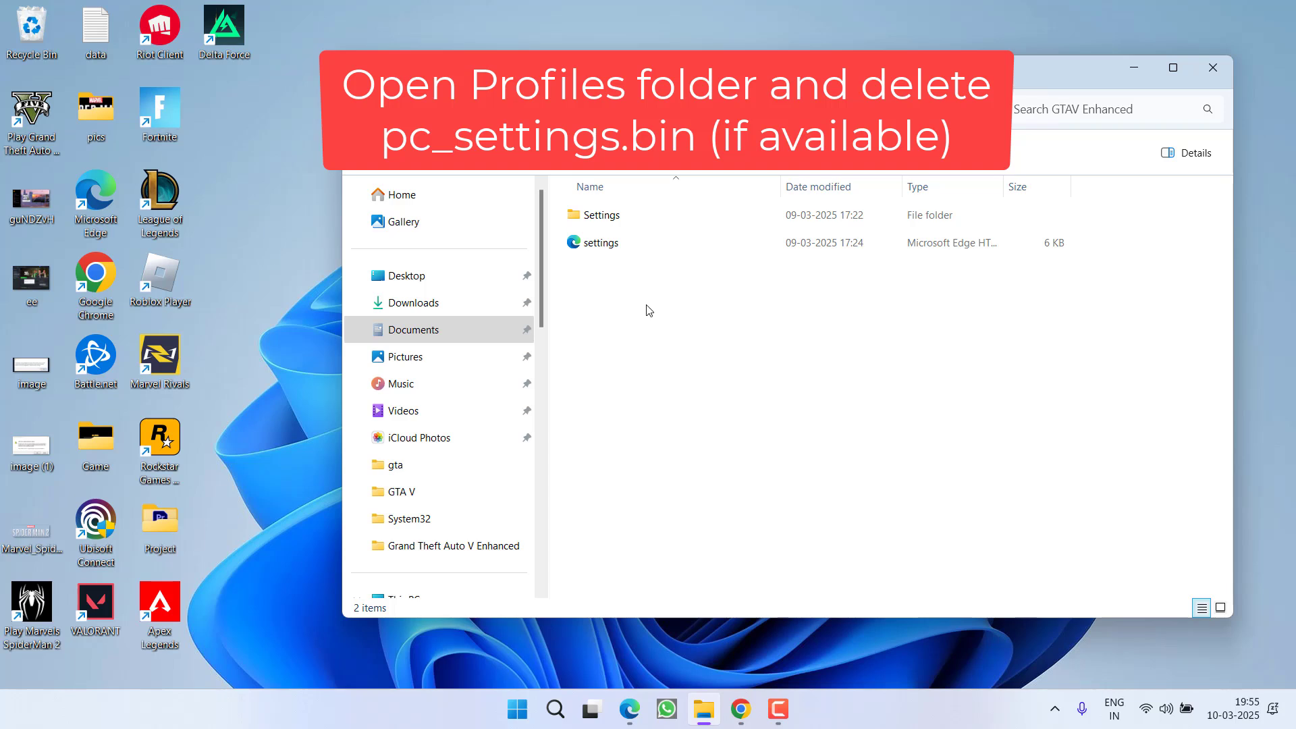
{"action": "double_click", "coordinate": [602, 217]}
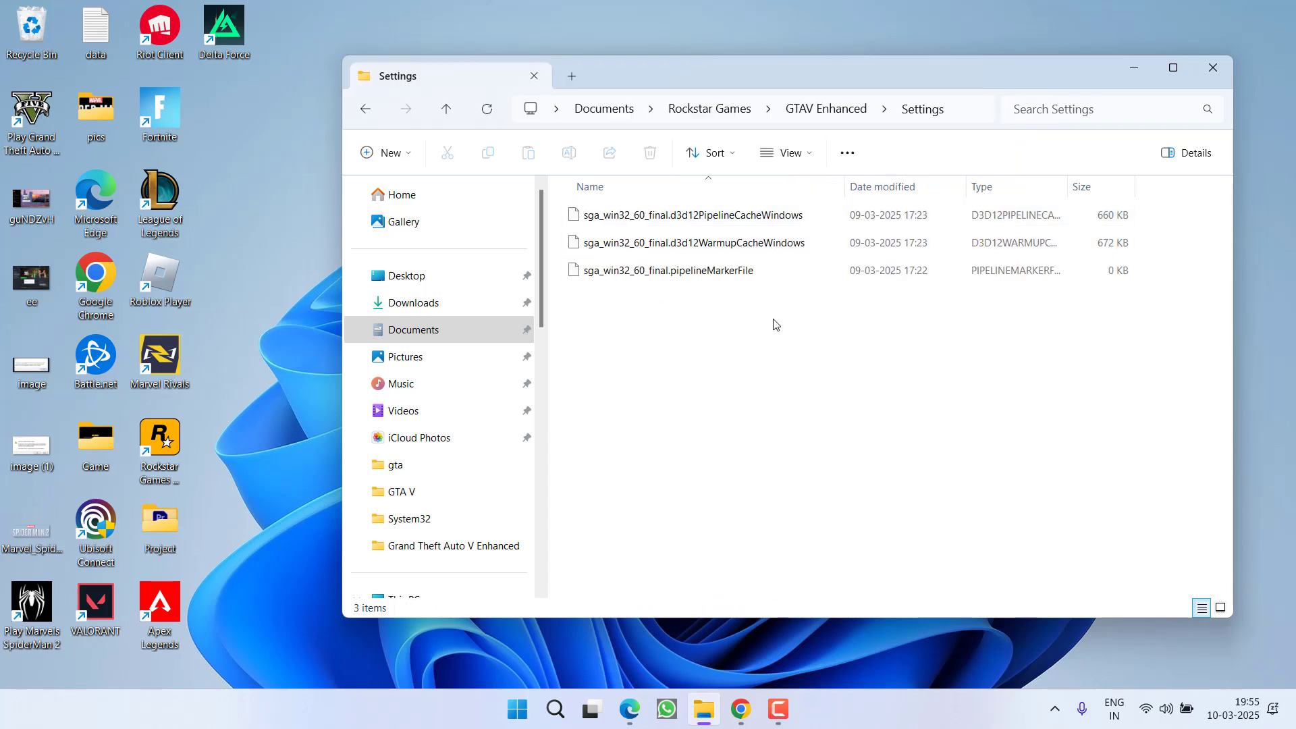
- Delete the three sga_win32 cache files, then minimise the Explorer window
{"action": "left_click_drag", "start_coordinate": [647, 363], "coordinate": [669, 186]}
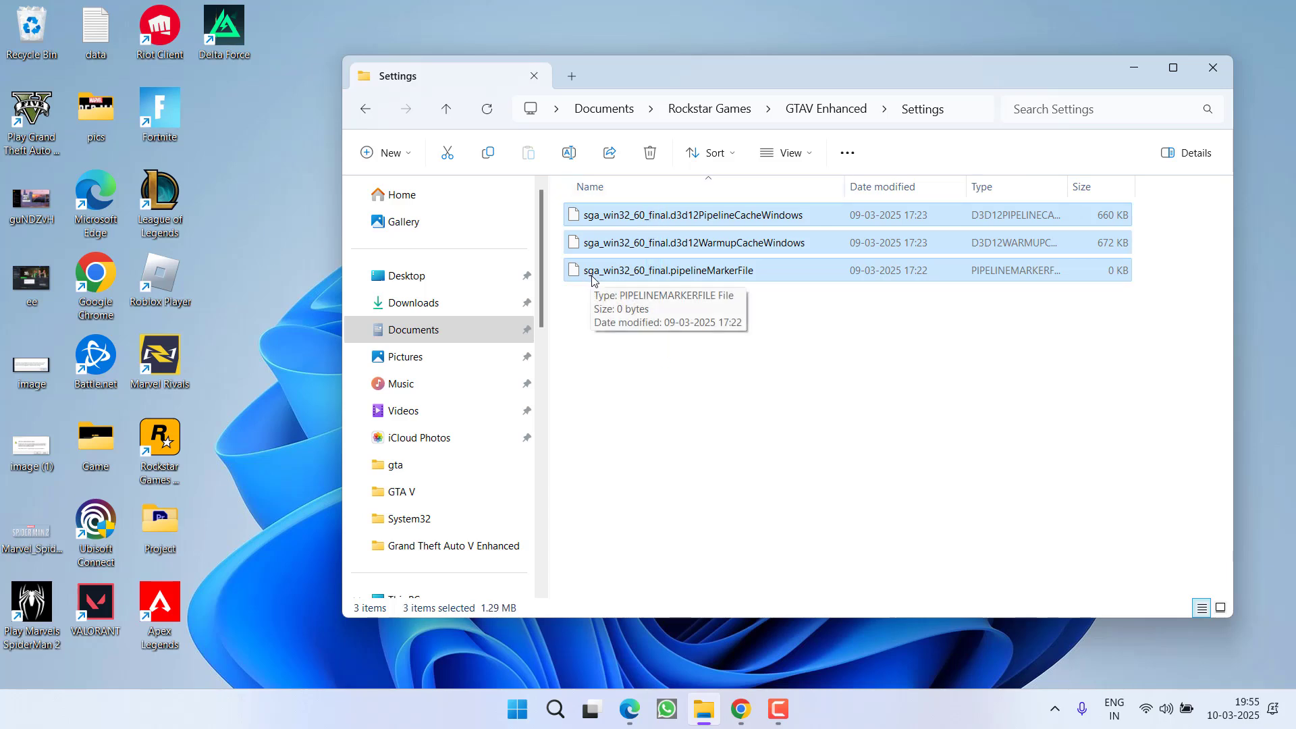
{"action": "right_click", "coordinate": [692, 281]}
{"action": "left_click", "coordinate": [840, 302]}
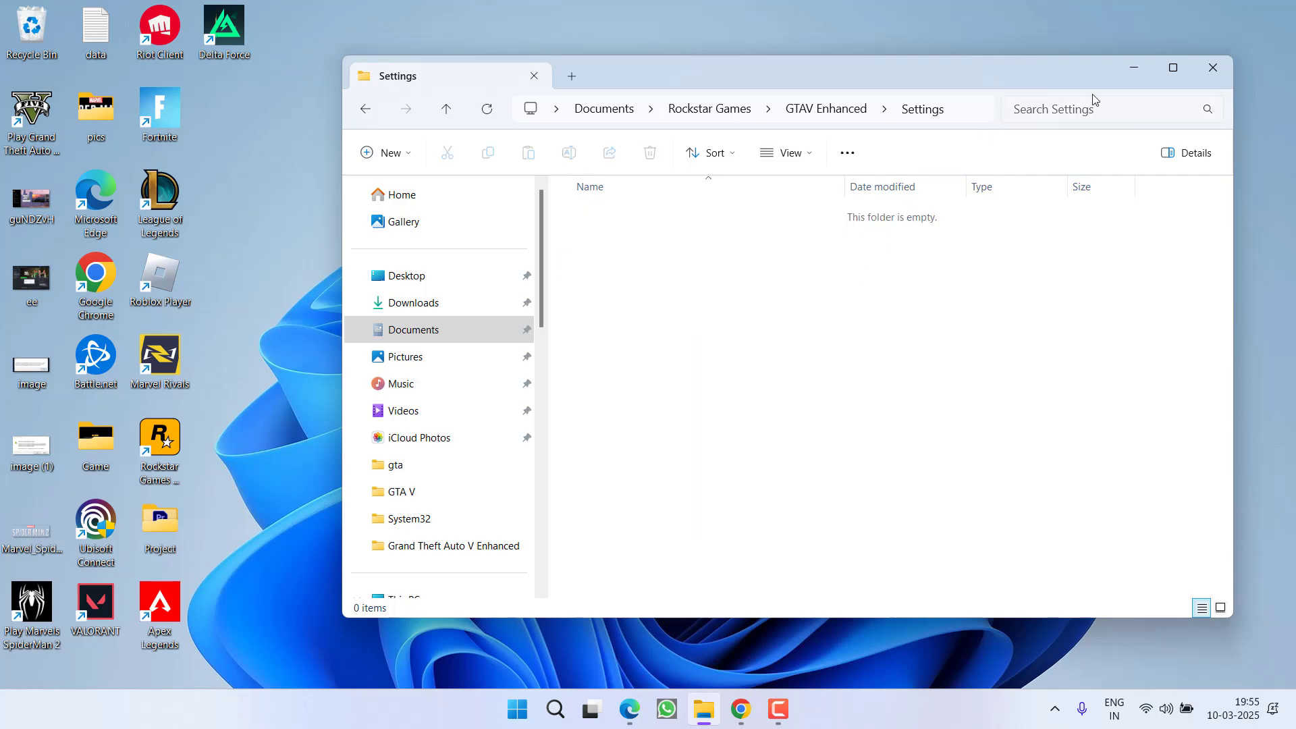
{"action": "left_click", "coordinate": [1131, 75]}
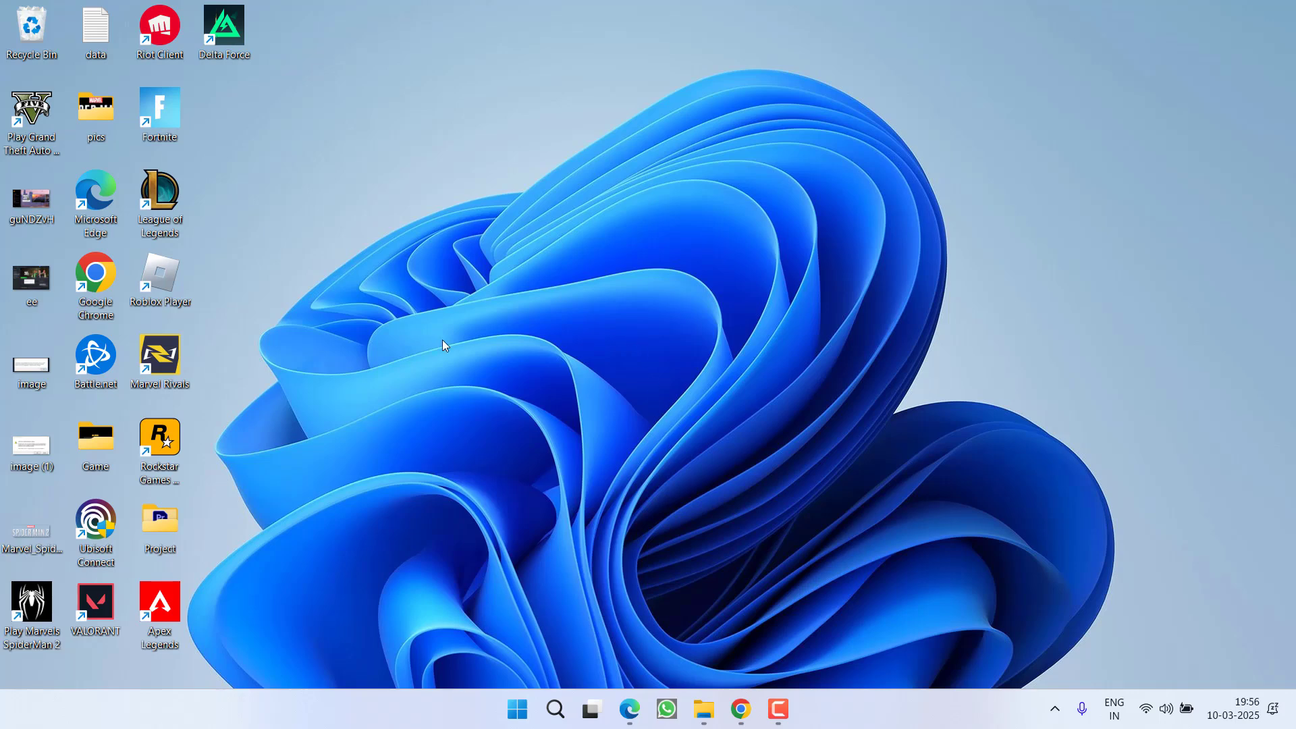
- Find 'system settings' from Start and show the Advanced tab of Performance Options
{"action": "key", "text": "super"}
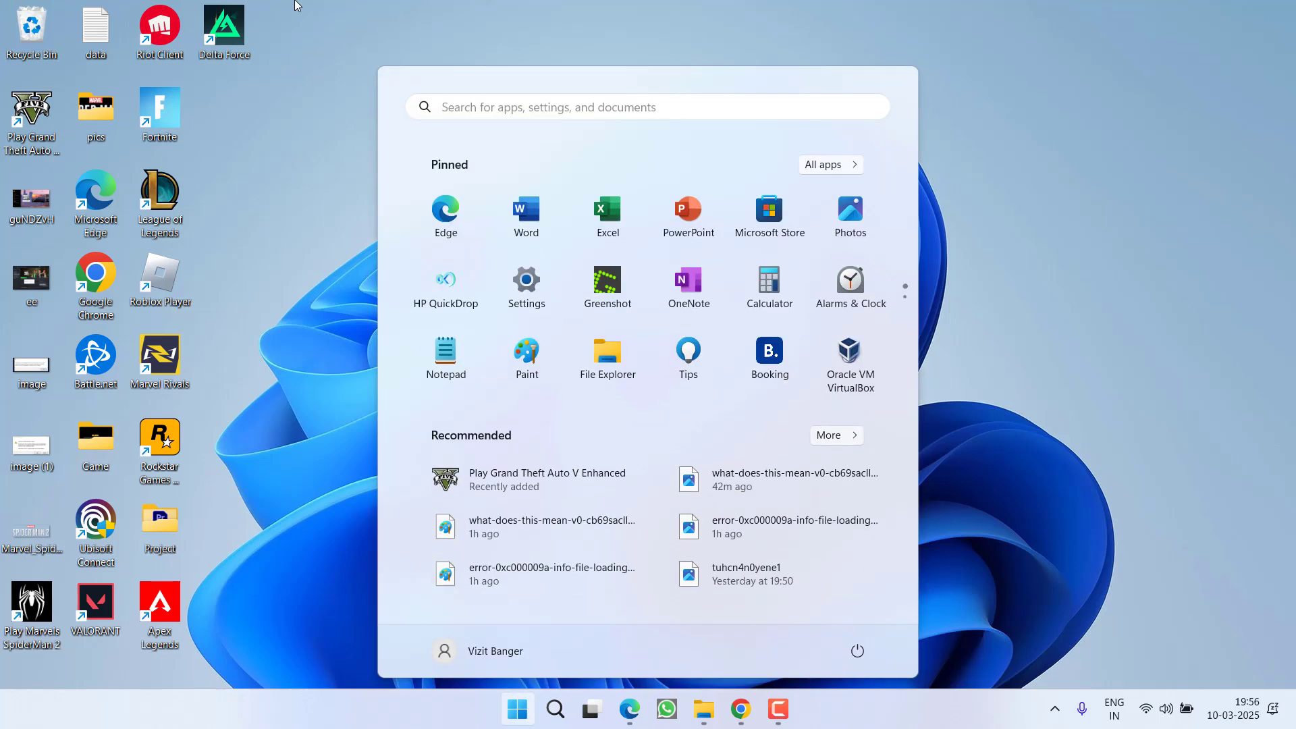
{"action": "type", "text": "syst"}
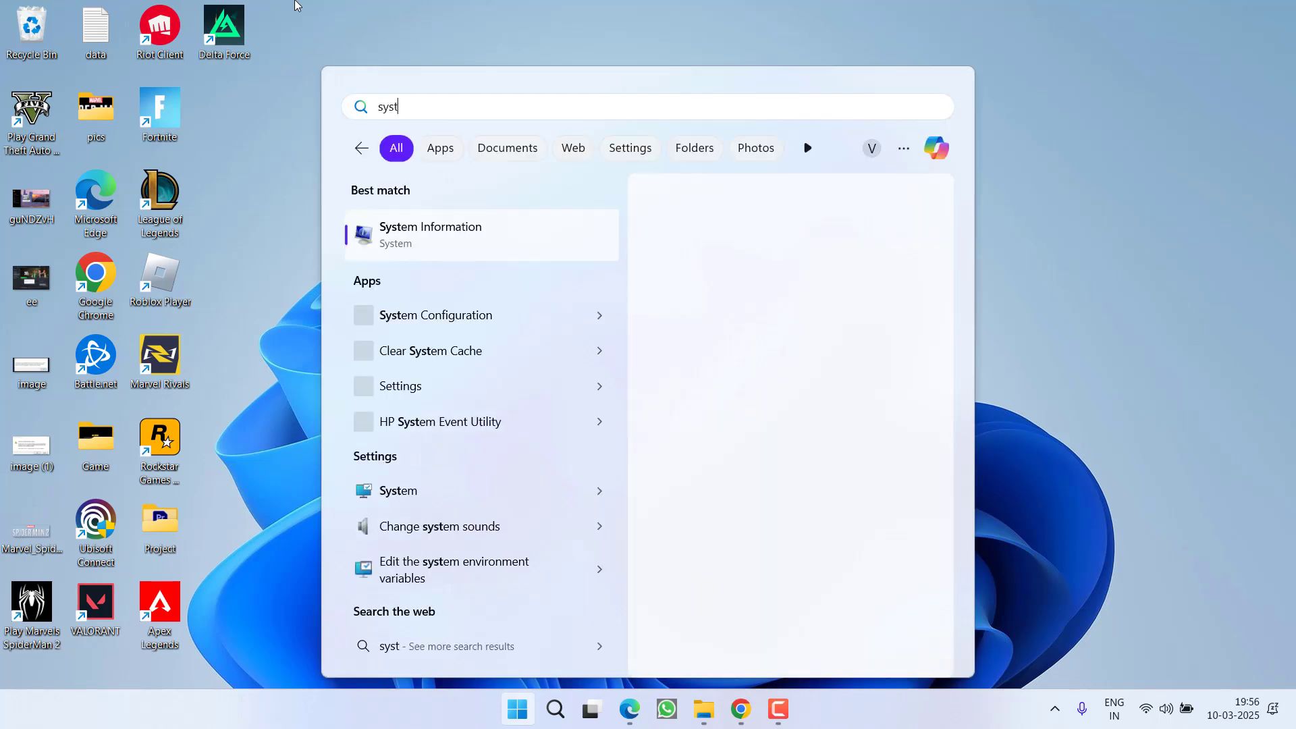
{"action": "type", "text": "em settings"}
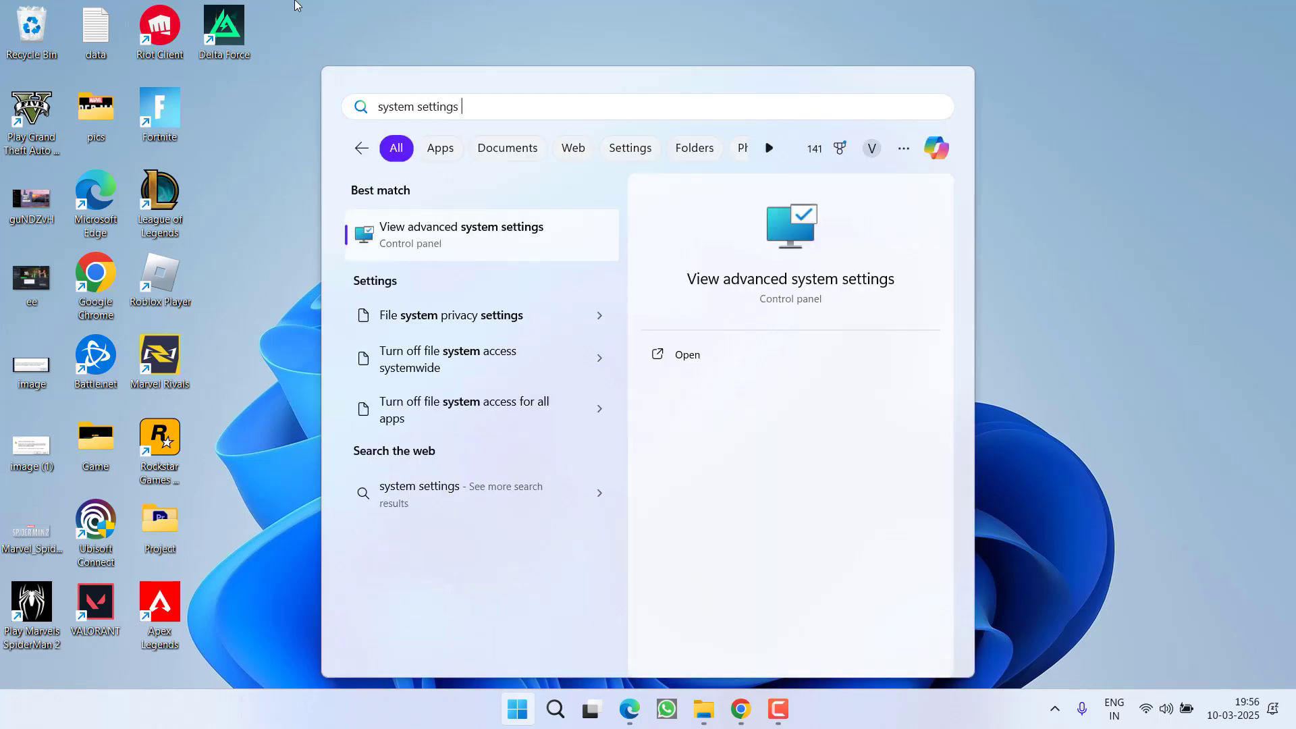
{"action": "left_click", "coordinate": [490, 241]}
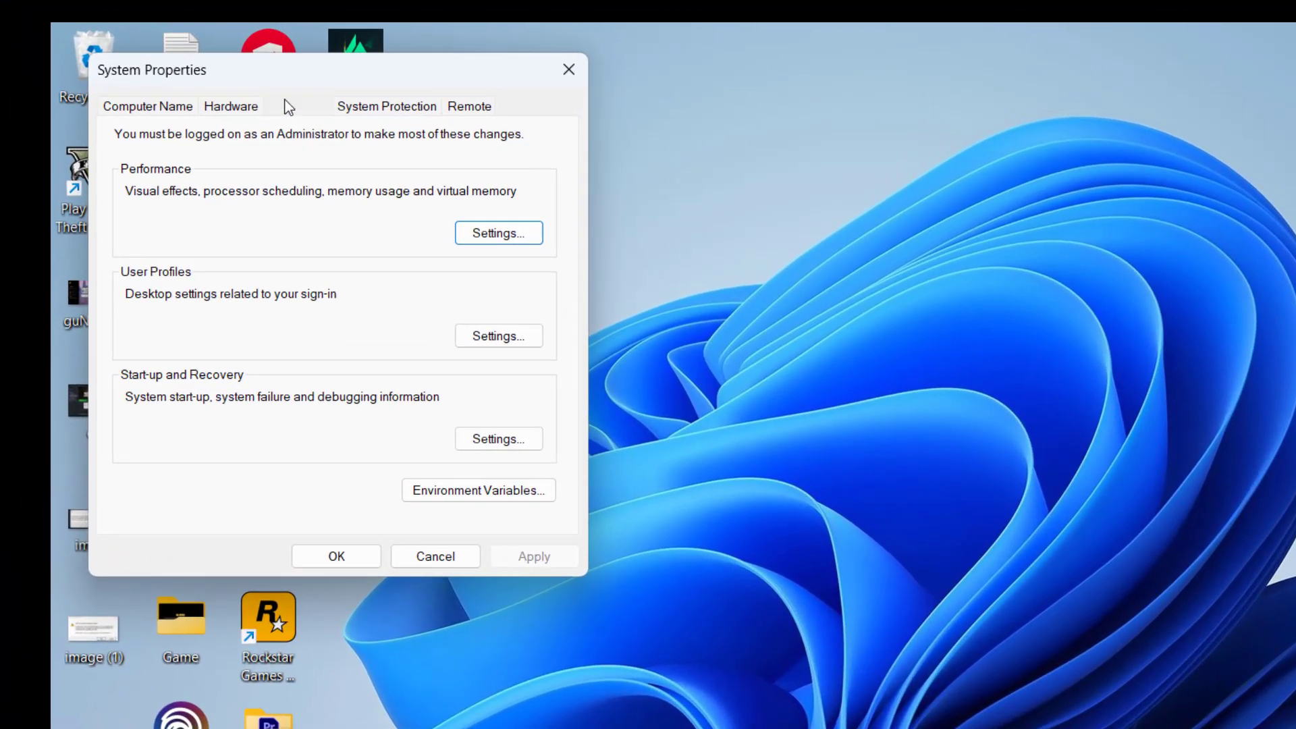
{"action": "left_click", "coordinate": [496, 233]}
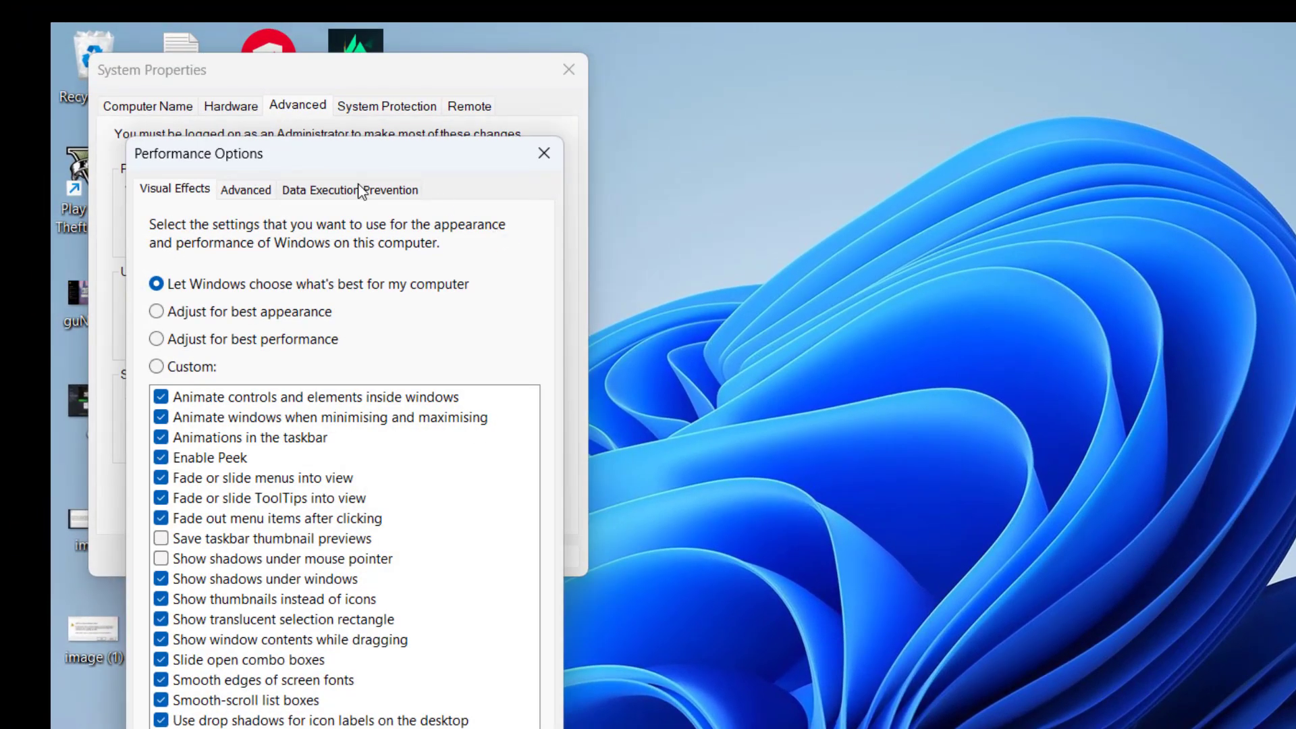
{"action": "left_click", "coordinate": [244, 189]}
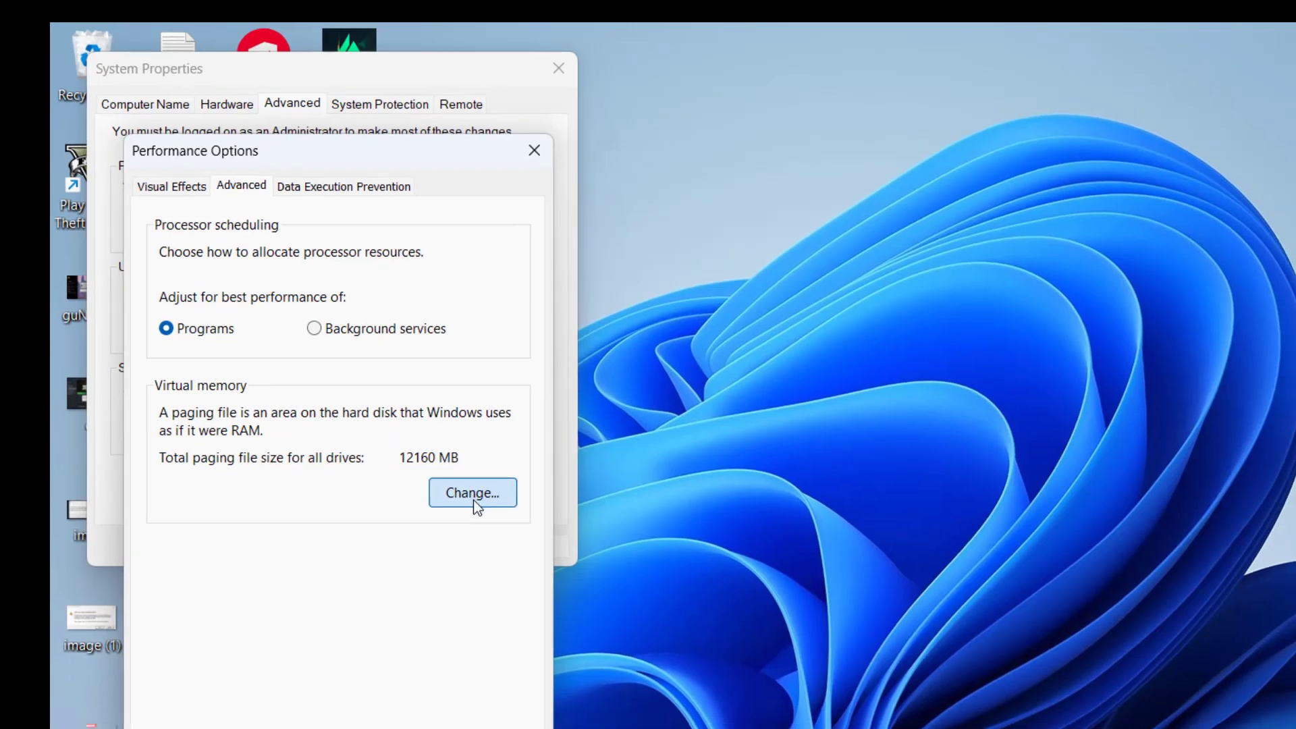
- In Virtual Memory, turn off automatic paging file management and select Custom size for C:
{"action": "left_click", "coordinate": [482, 507]}
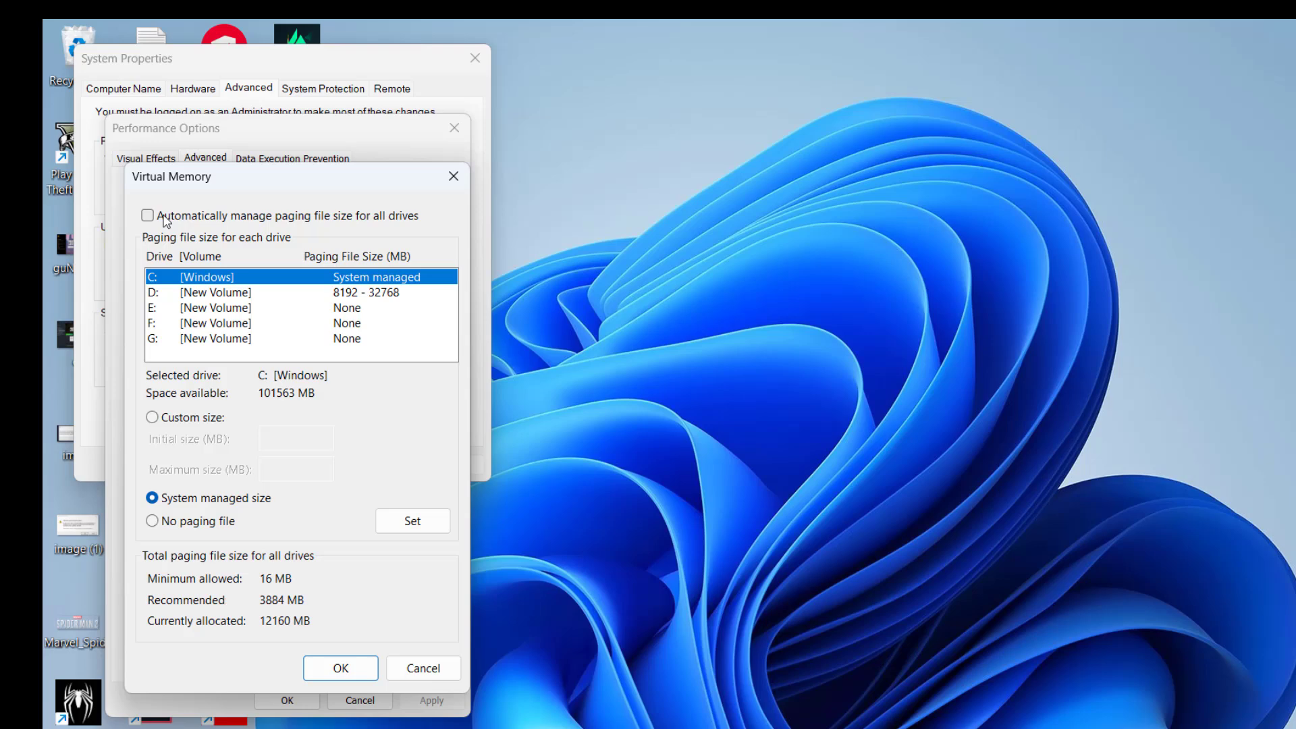
{"action": "left_click", "coordinate": [147, 216]}
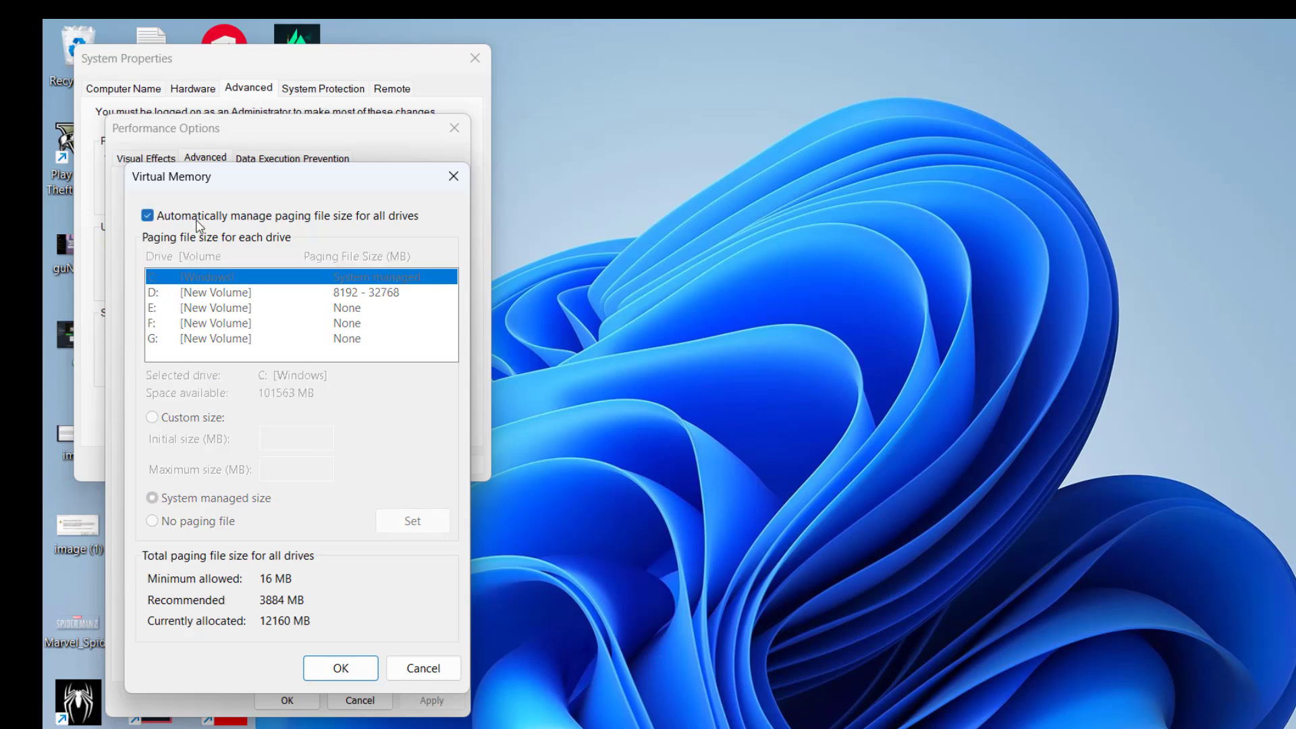
{"action": "left_click", "coordinate": [240, 218]}
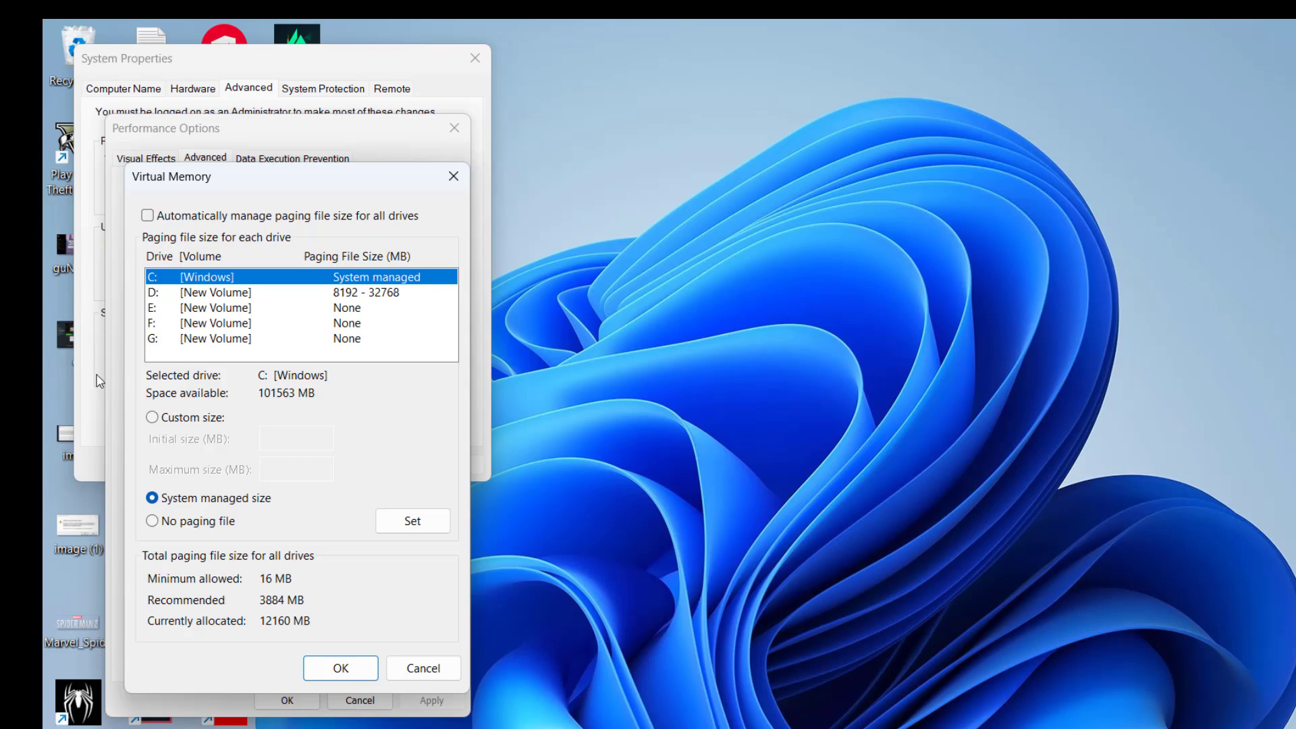
{"action": "left_click", "coordinate": [196, 418]}
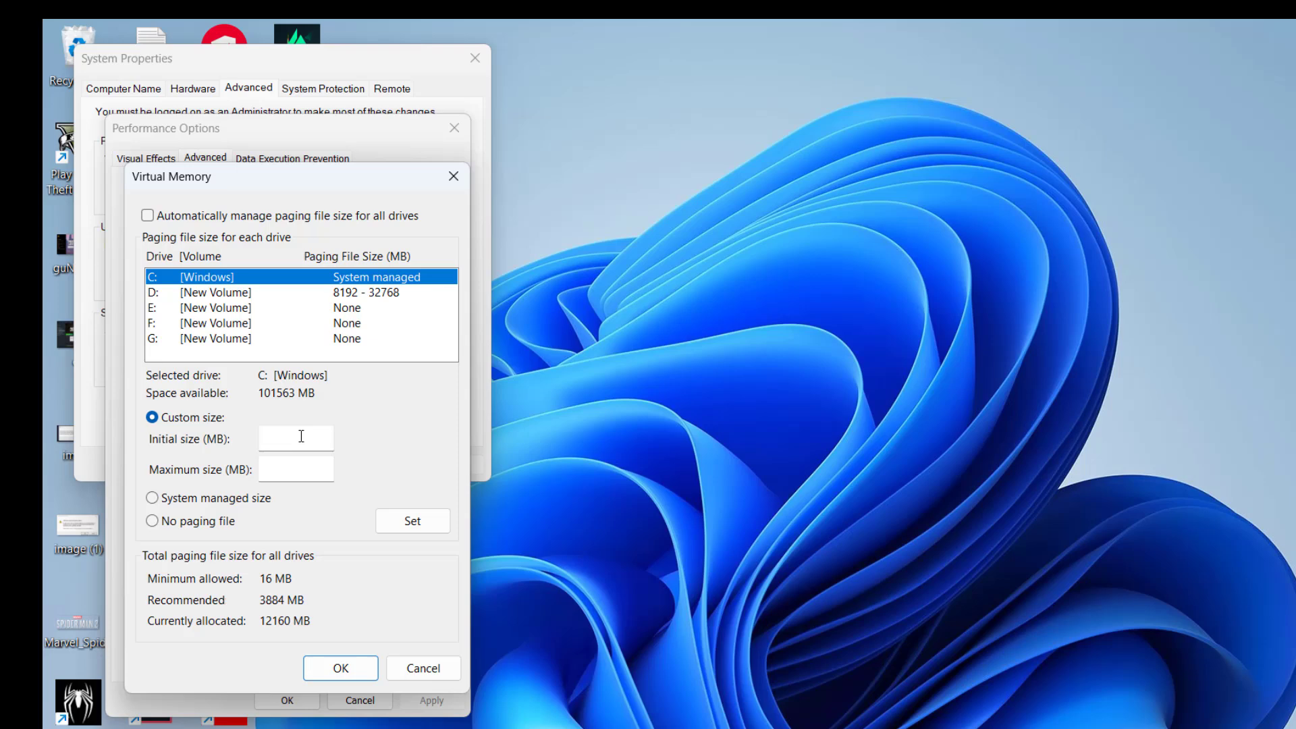
- Launch Calculator and compute 16 × 1024 = 16384
{"action": "key", "text": "super"}
{"action": "type", "text": "calc"}
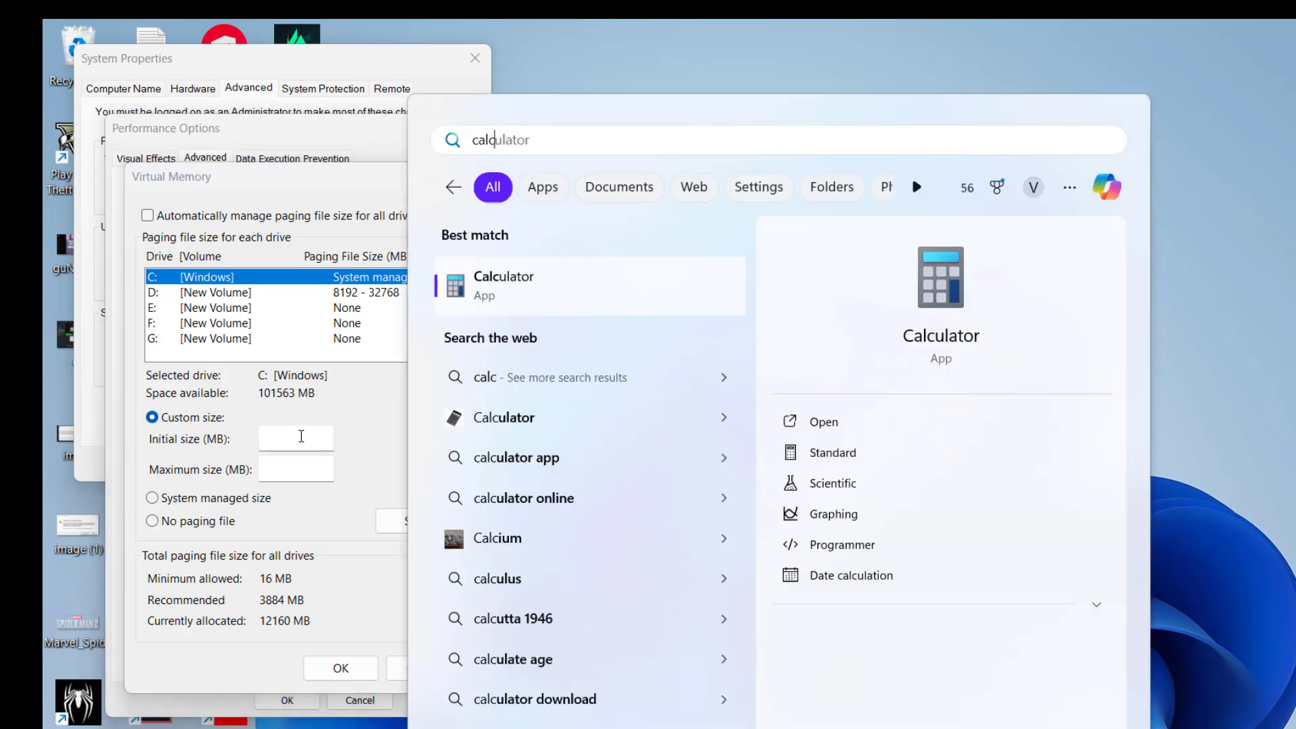
{"action": "key", "text": "Return"}
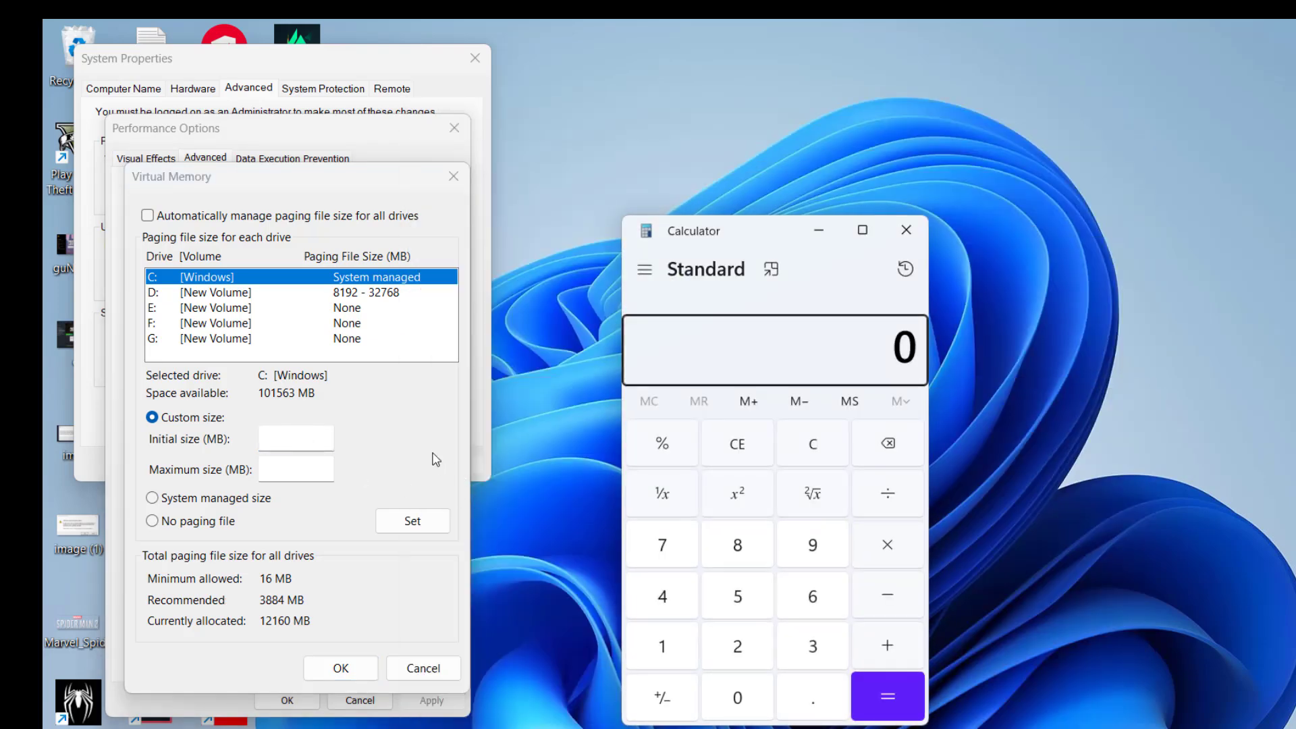
{"action": "left_click", "coordinate": [679, 648]}
{"action": "left_click", "coordinate": [814, 597]}
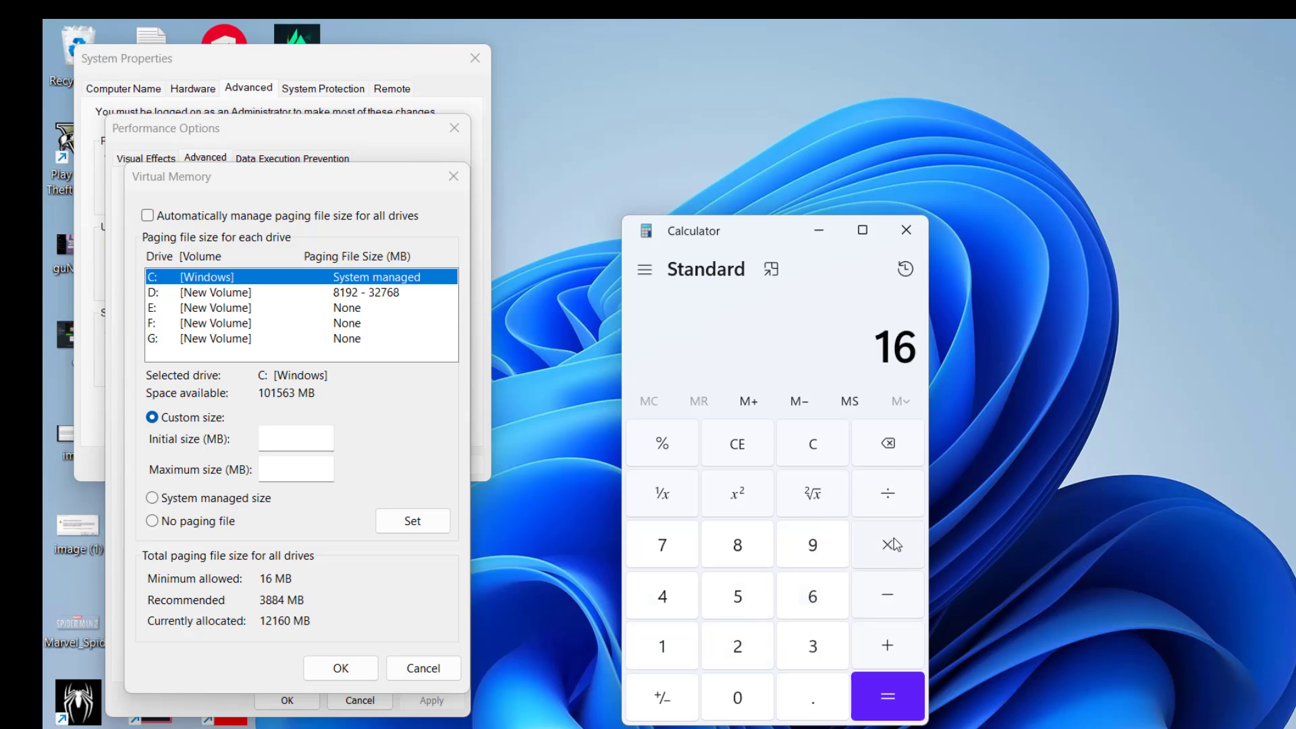
{"action": "left_click", "coordinate": [896, 544]}
{"action": "left_click", "coordinate": [673, 644]}
{"action": "left_click", "coordinate": [729, 698]}
{"action": "left_click", "coordinate": [724, 641]}
{"action": "left_click", "coordinate": [656, 602]}
{"action": "left_click", "coordinate": [886, 696]}
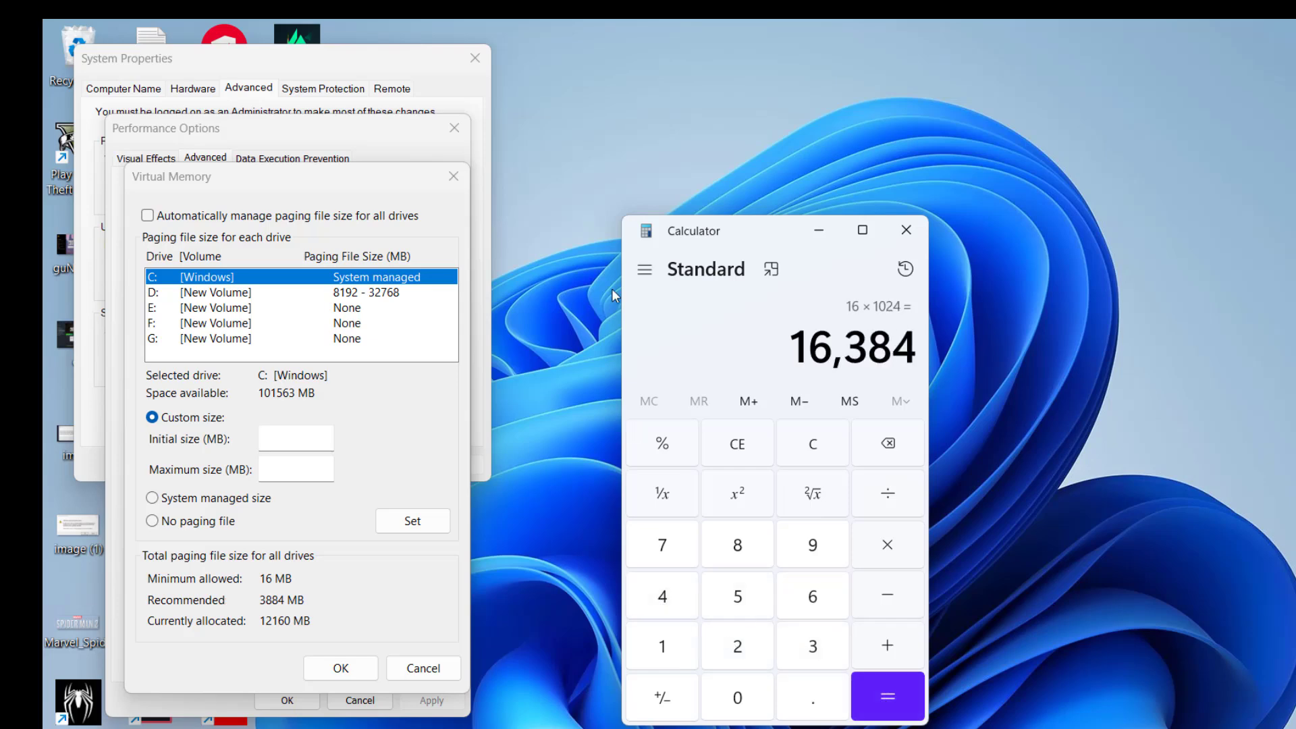
- Set C:'s paging file to 16384 MB initial and 65536 MB maximum (16384 × 4)
{"action": "left_click", "coordinate": [314, 436]}
{"action": "type", "text": "16384"}
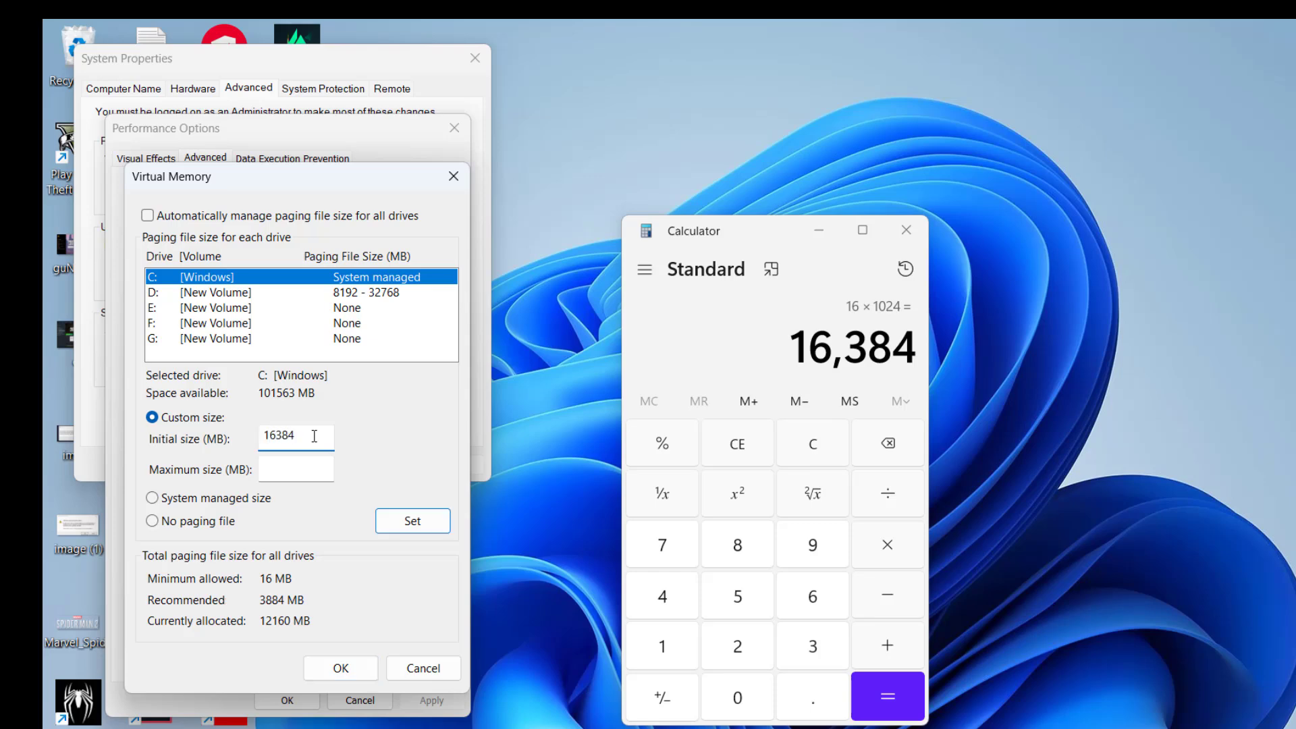
{"action": "left_click", "coordinate": [294, 472]}
{"action": "left_click", "coordinate": [891, 545]}
{"action": "left_click", "coordinate": [647, 605]}
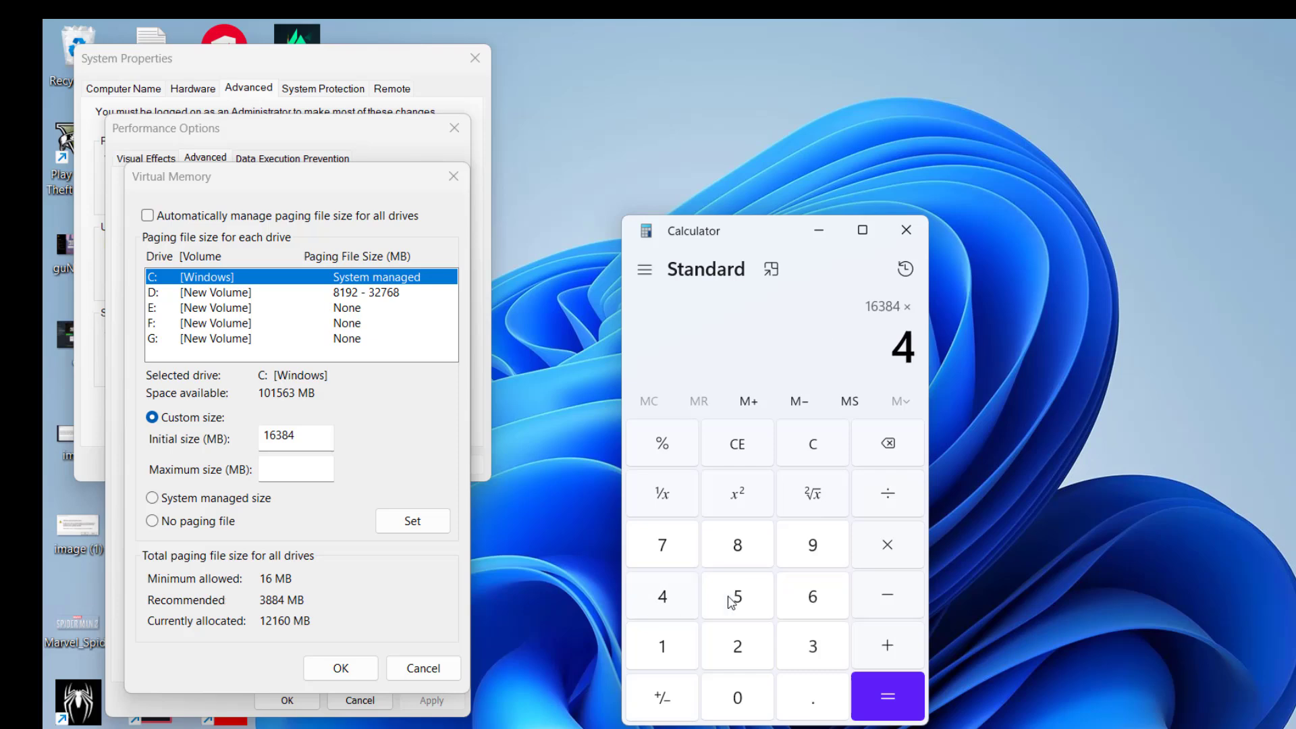
{"action": "left_click", "coordinate": [884, 695]}
{"action": "left_click", "coordinate": [305, 472]}
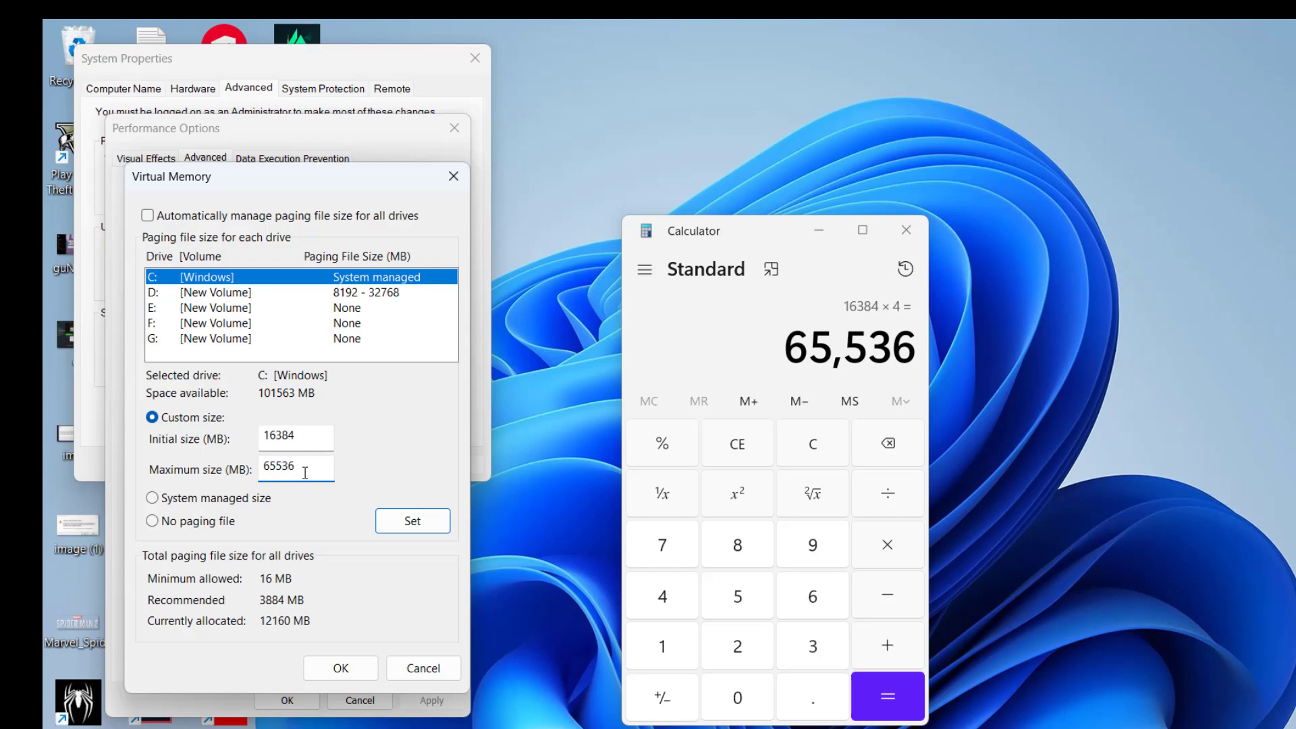
{"action": "type", "text": "65536"}
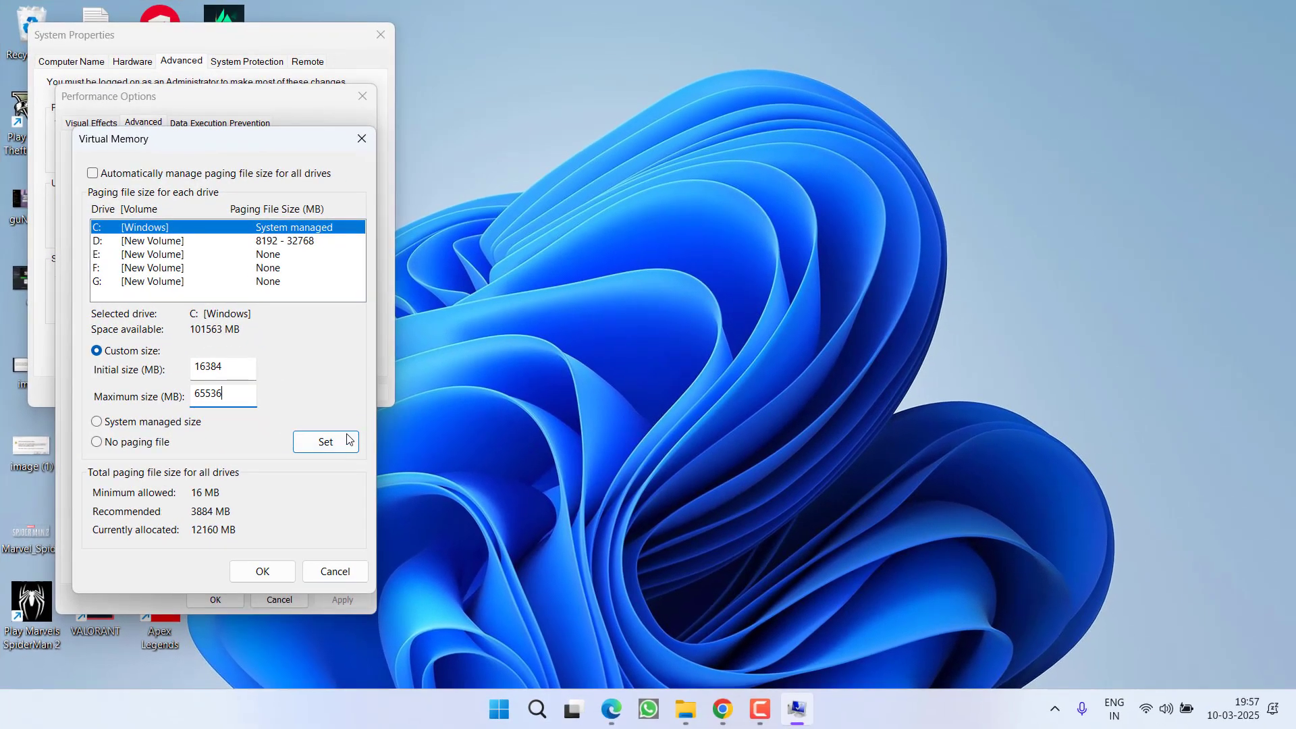
{"action": "left_click", "coordinate": [348, 441]}
- Confirm and close Virtual Memory, Performance Options and System Properties
{"action": "left_click", "coordinate": [262, 571]}
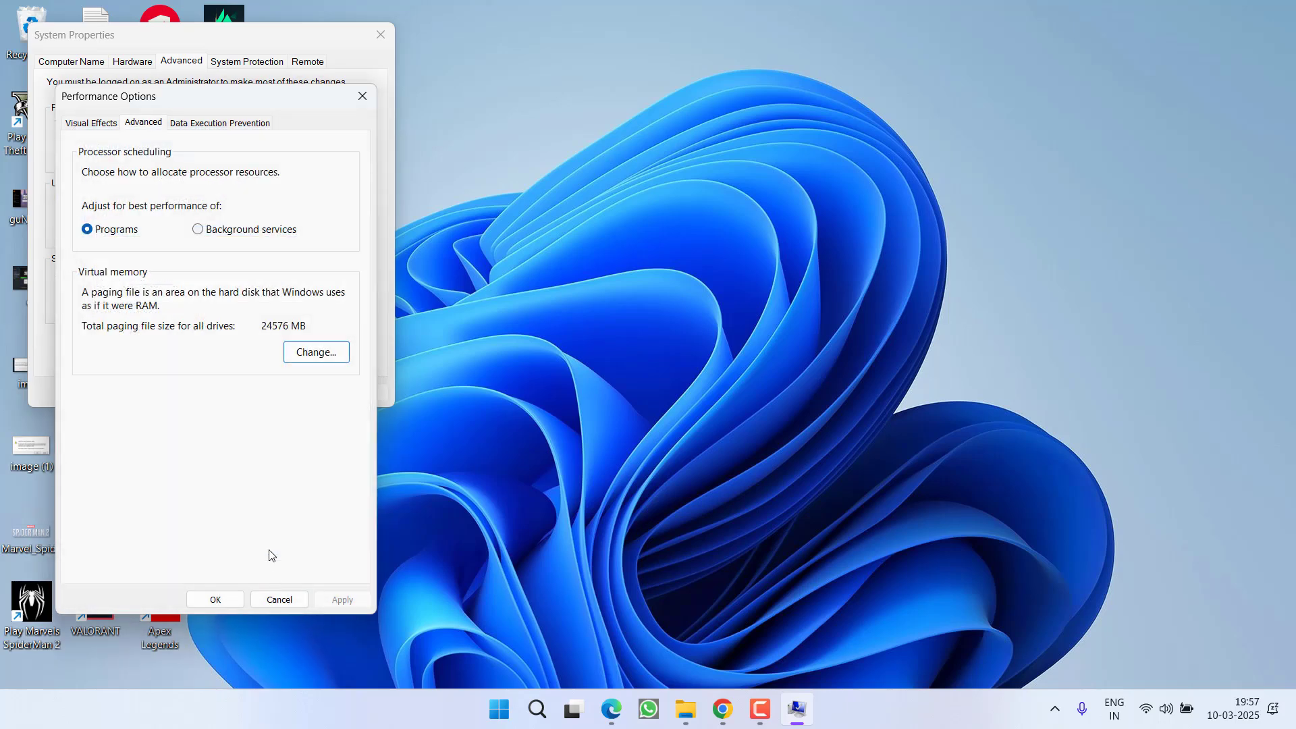
{"action": "left_click", "coordinate": [210, 600]}
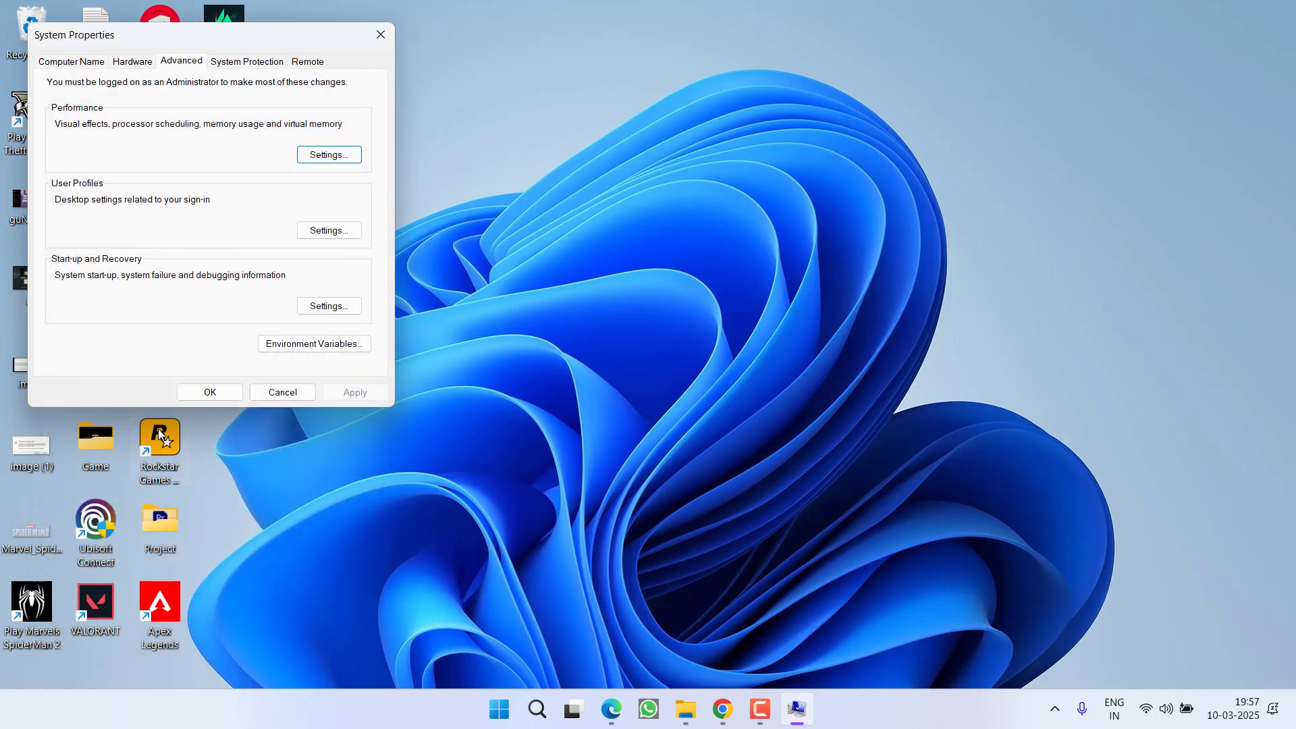
{"action": "left_click", "coordinate": [209, 393]}
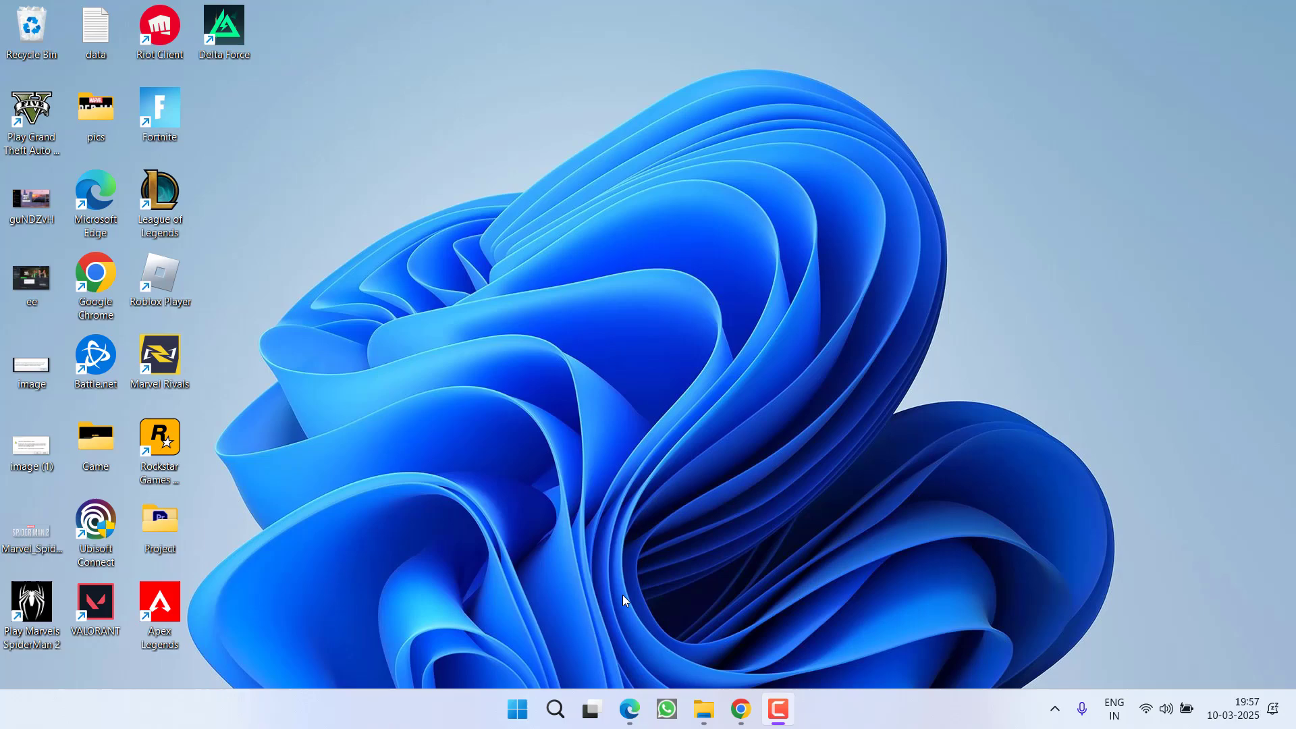
- Download dxvk-2.5.3.tar.gz from the GitHub releases Assets and save it to the Desktop
{"action": "left_click", "coordinate": [742, 705]}
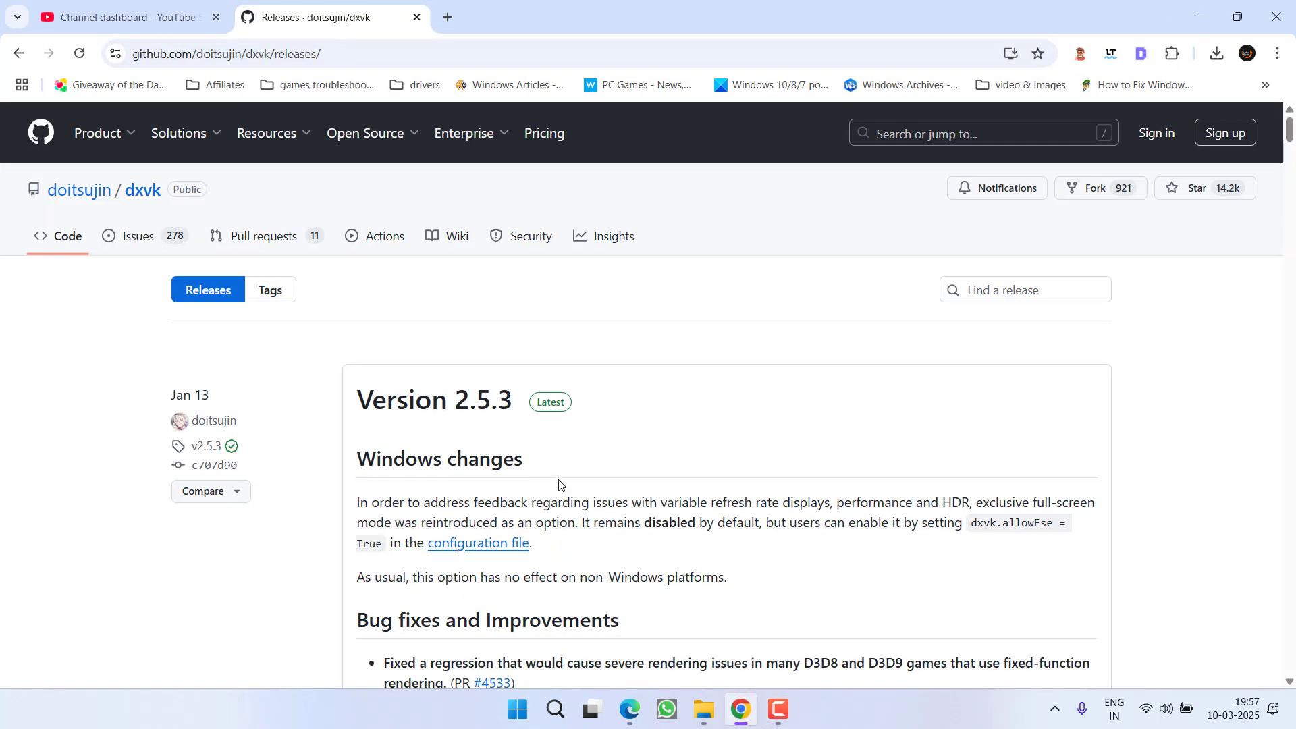
{"action": "scroll", "coordinate": [564, 466], "scroll_direction": "down", "scroll_amount": 12}
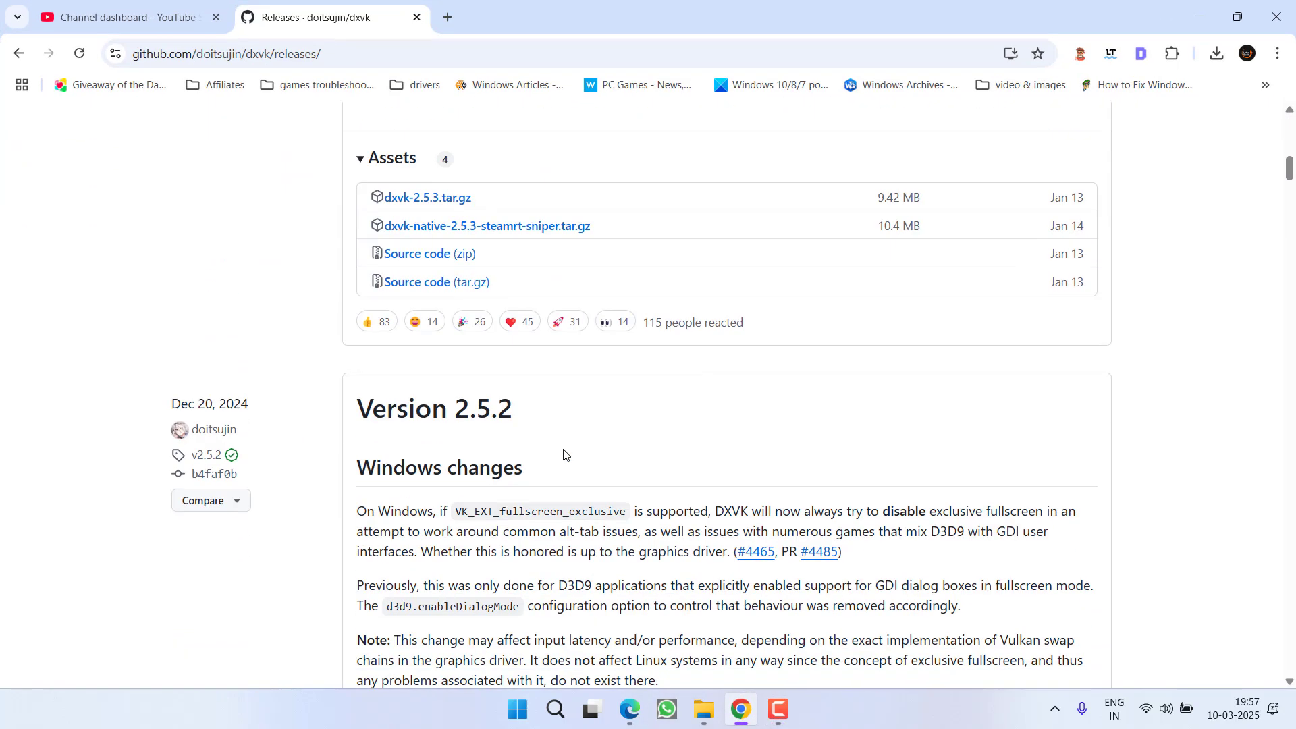
{"action": "left_click", "coordinate": [417, 202]}
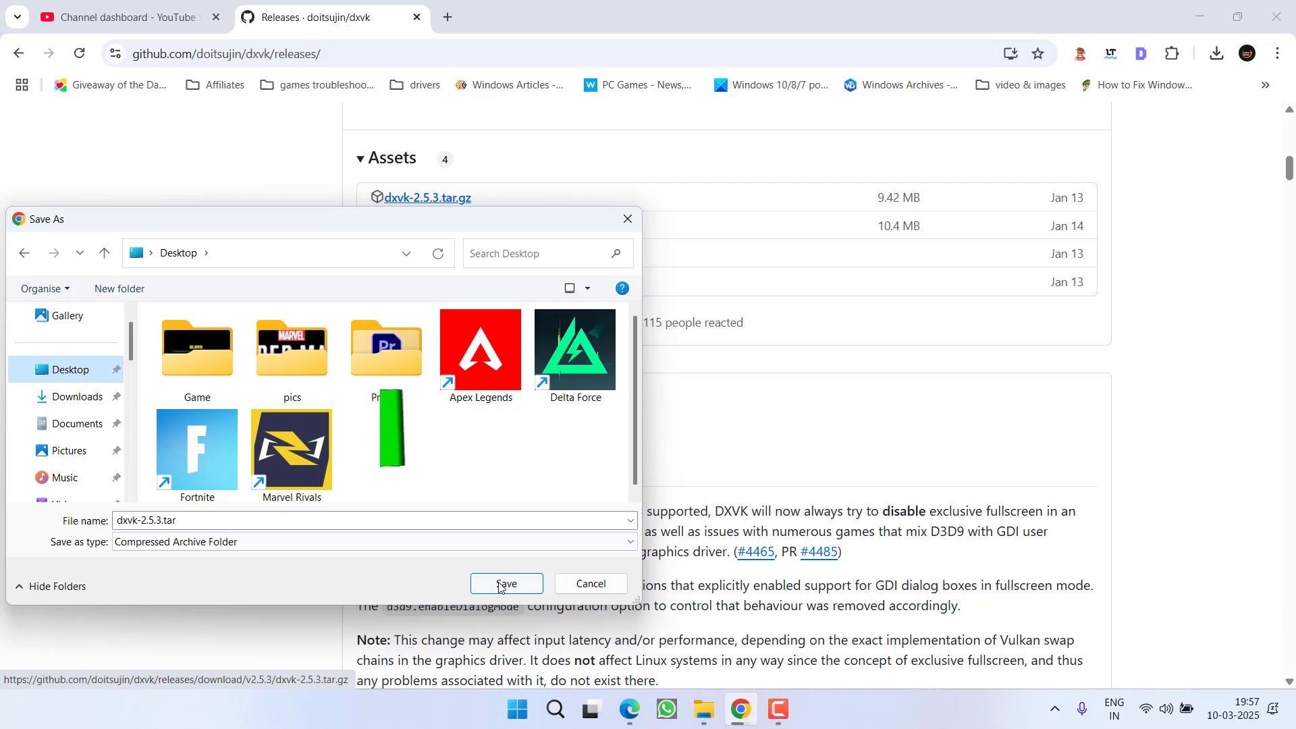
{"action": "left_click", "coordinate": [507, 584]}
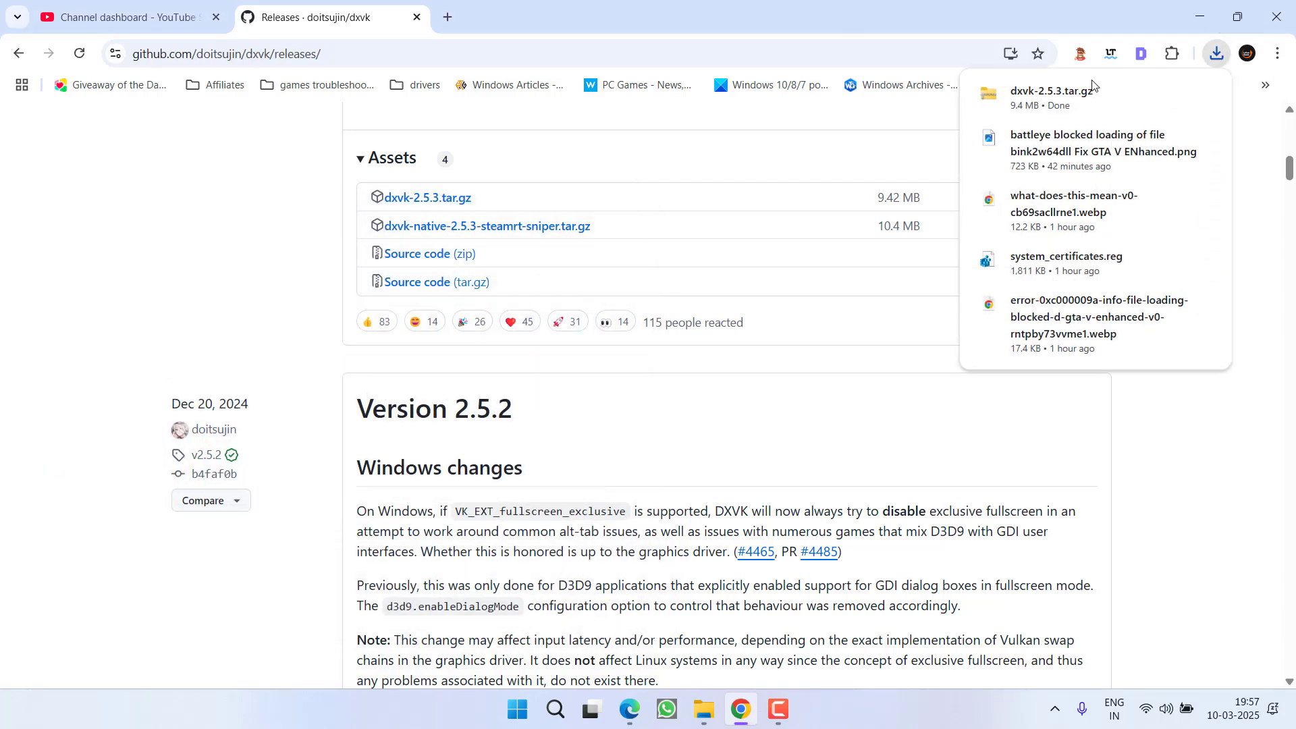
- Open the archive's dxvk-2.5.3\x64 folder and copy d3d11.dll and dxgi.dll
{"action": "left_click", "coordinate": [1069, 95]}
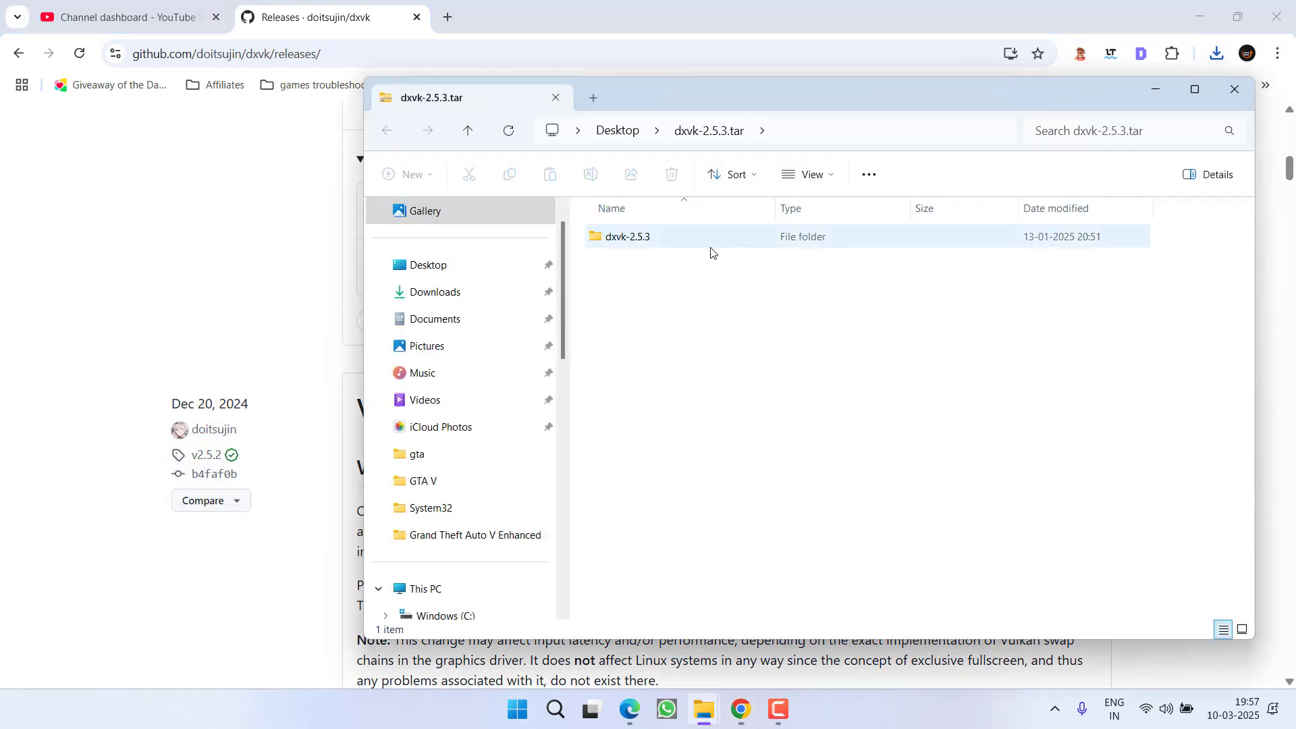
{"action": "double_click", "coordinate": [619, 249]}
{"action": "left_click", "coordinate": [607, 271]}
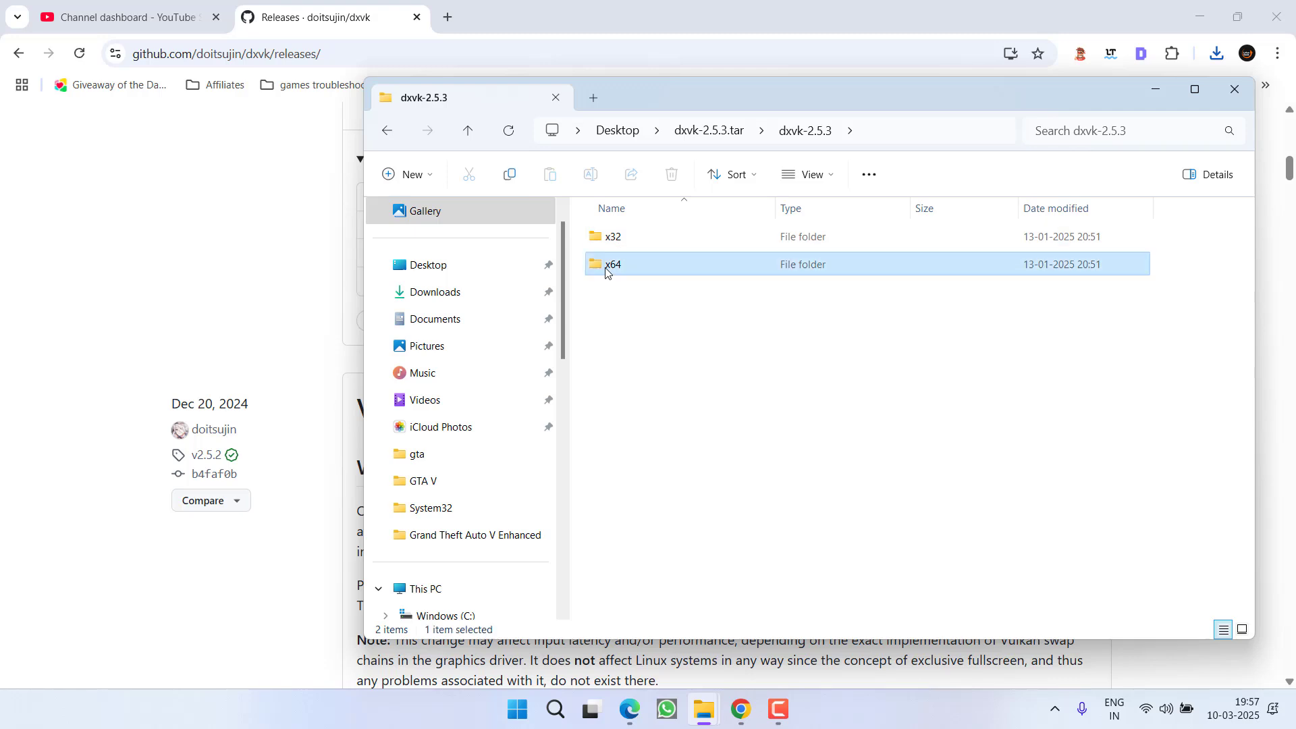
{"action": "double_click", "coordinate": [614, 268]}
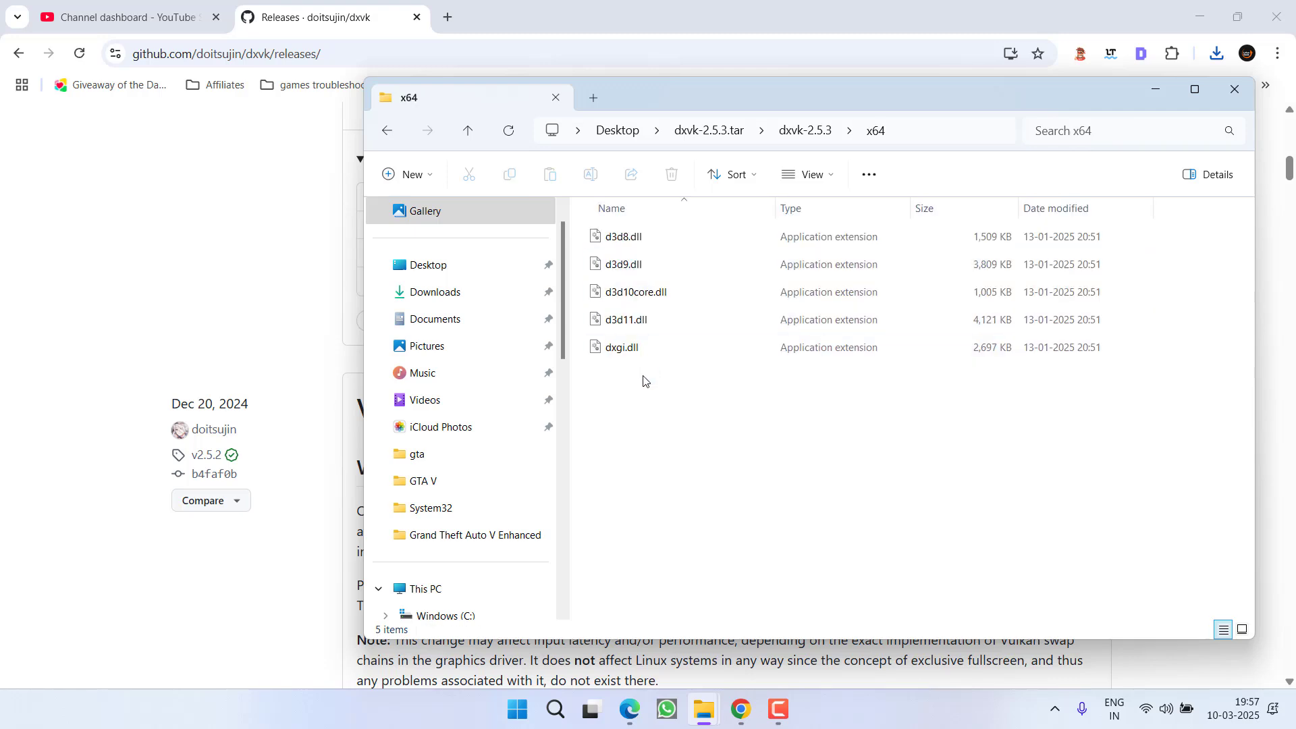
{"action": "left_click", "coordinate": [626, 321]}
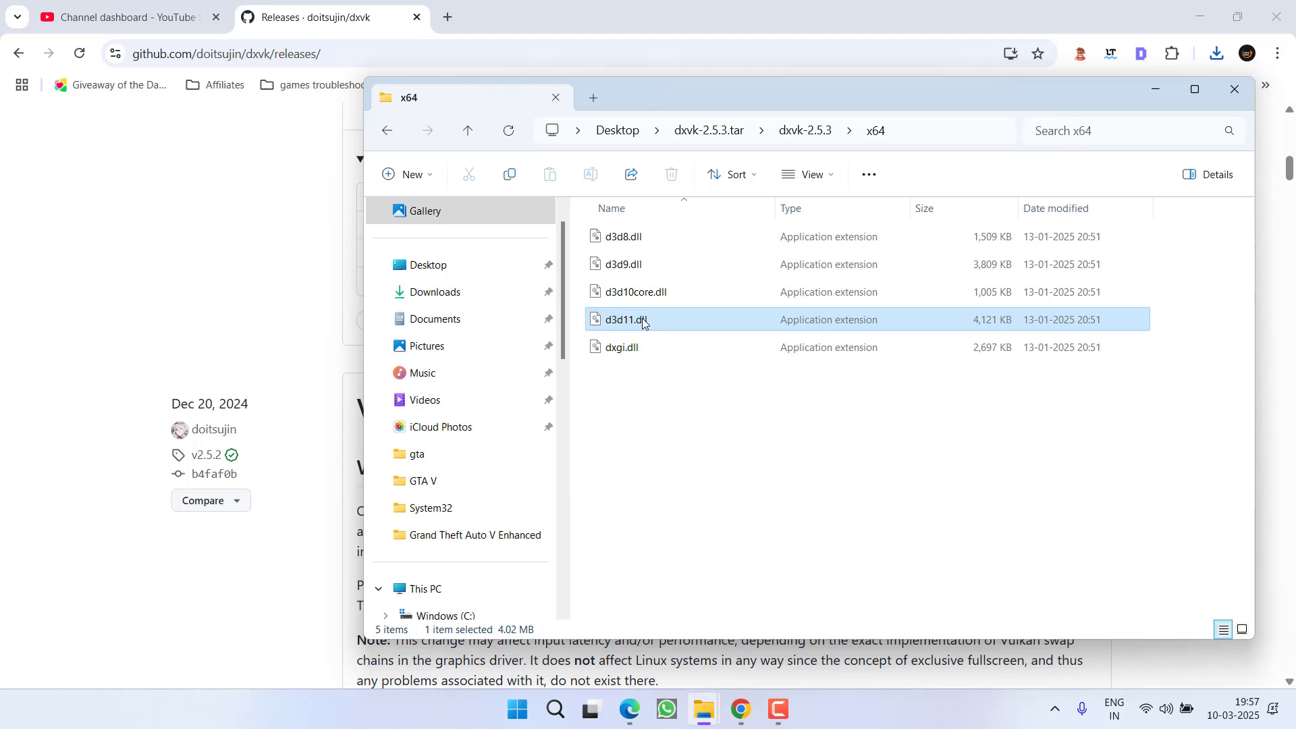
{"action": "left_click", "coordinate": [621, 349], "text": "ctrl"}
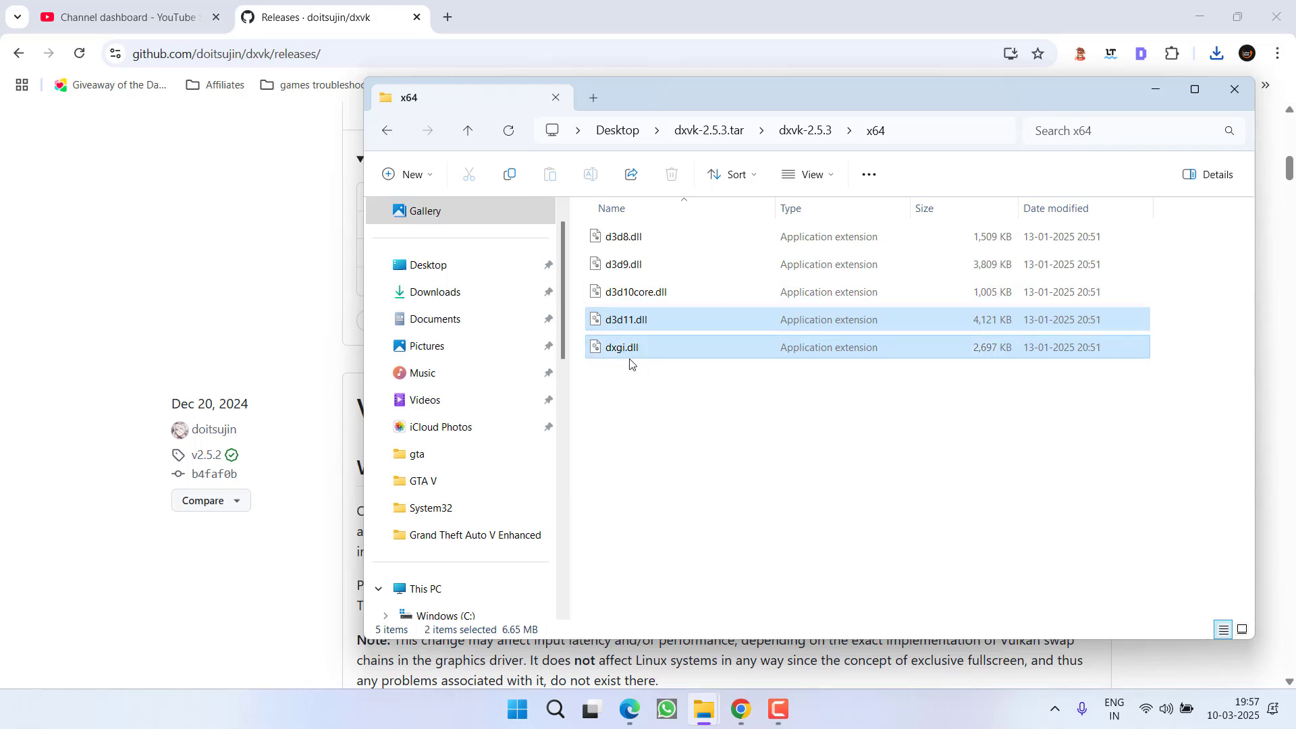
{"action": "right_click", "coordinate": [618, 356]}
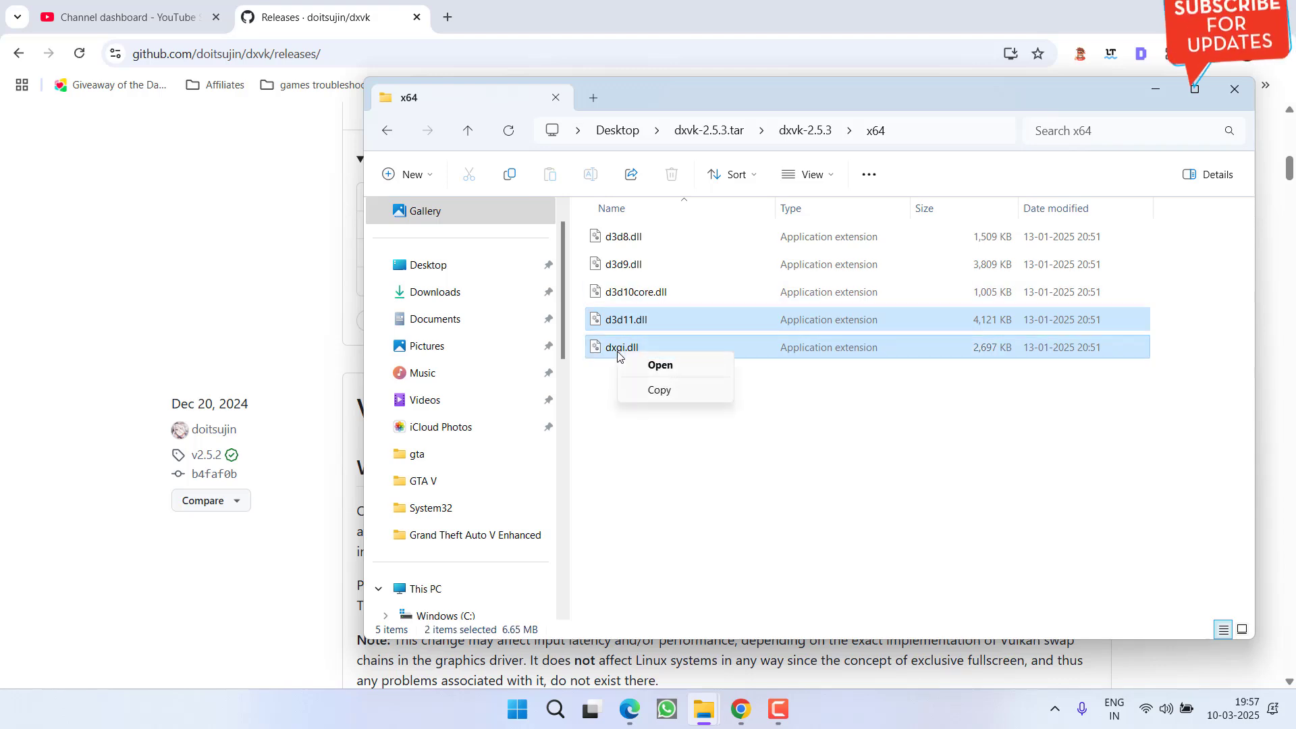
{"action": "left_click", "coordinate": [650, 390]}
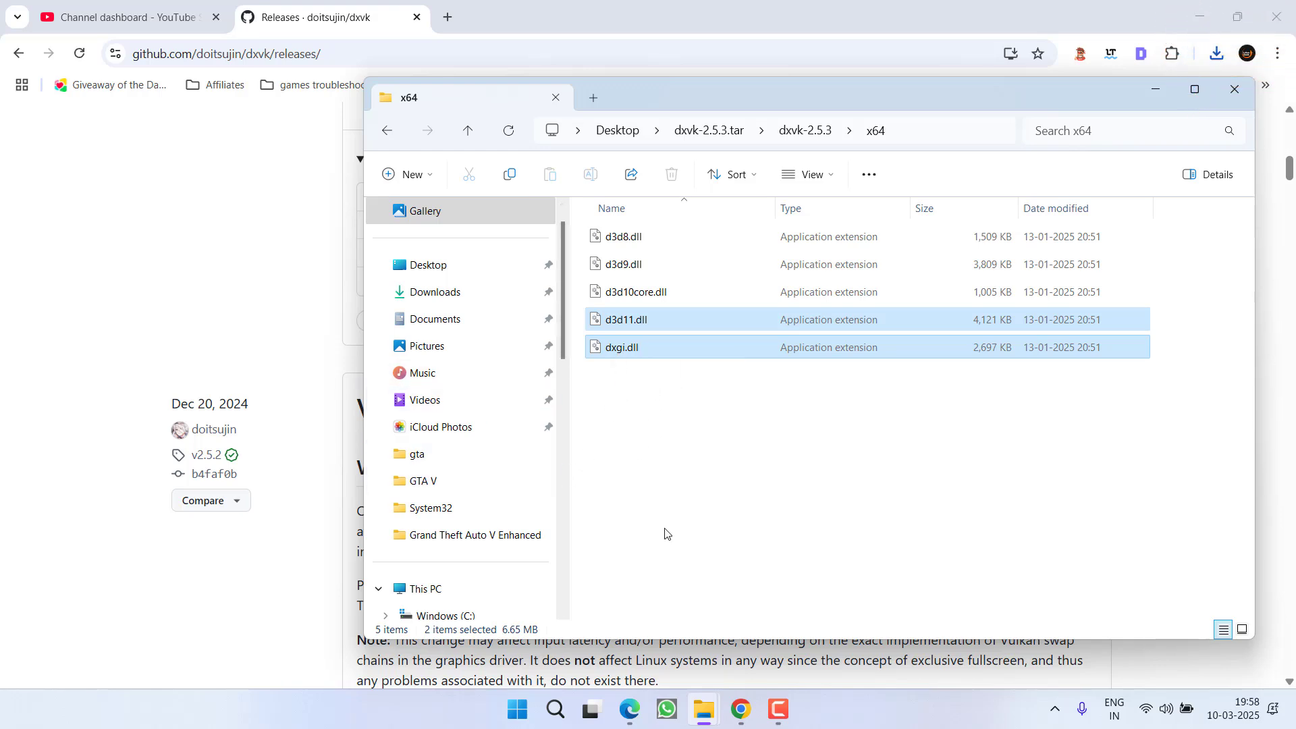
- Paste d3d11.dll and dxgi.dll into F:\Rockstar Games\Grand Theft Auto V Enhanced
{"action": "scroll", "coordinate": [452, 487], "scroll_direction": "up", "scroll_amount": 1}
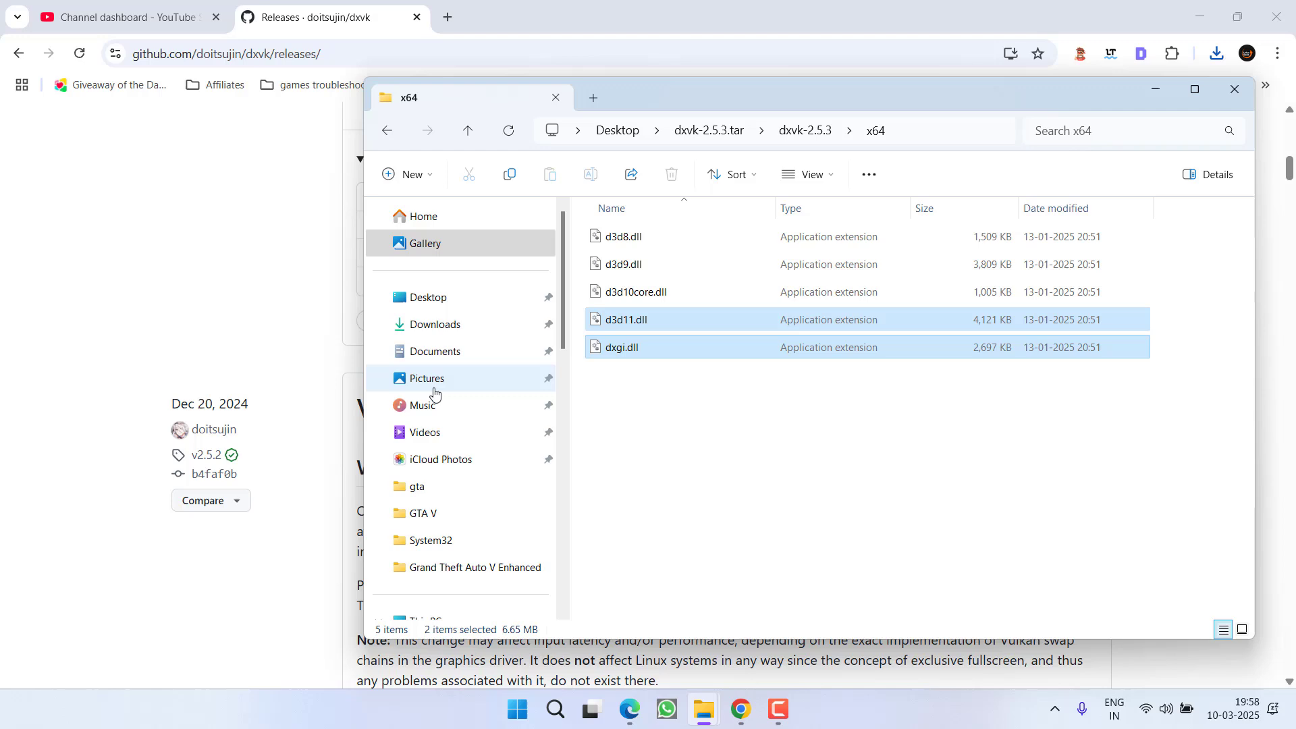
{"action": "scroll", "coordinate": [412, 378], "scroll_direction": "down", "scroll_amount": 5}
{"action": "left_click", "coordinate": [423, 267]}
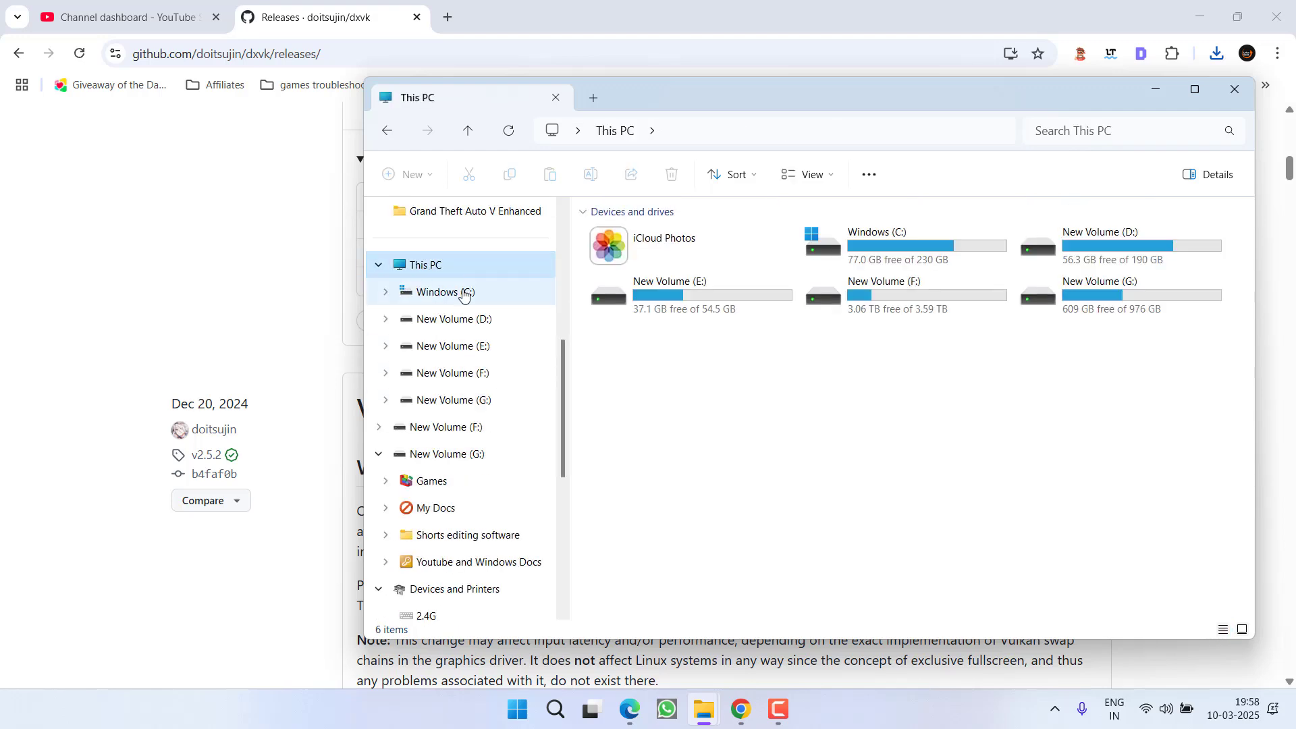
{"action": "double_click", "coordinate": [916, 286]}
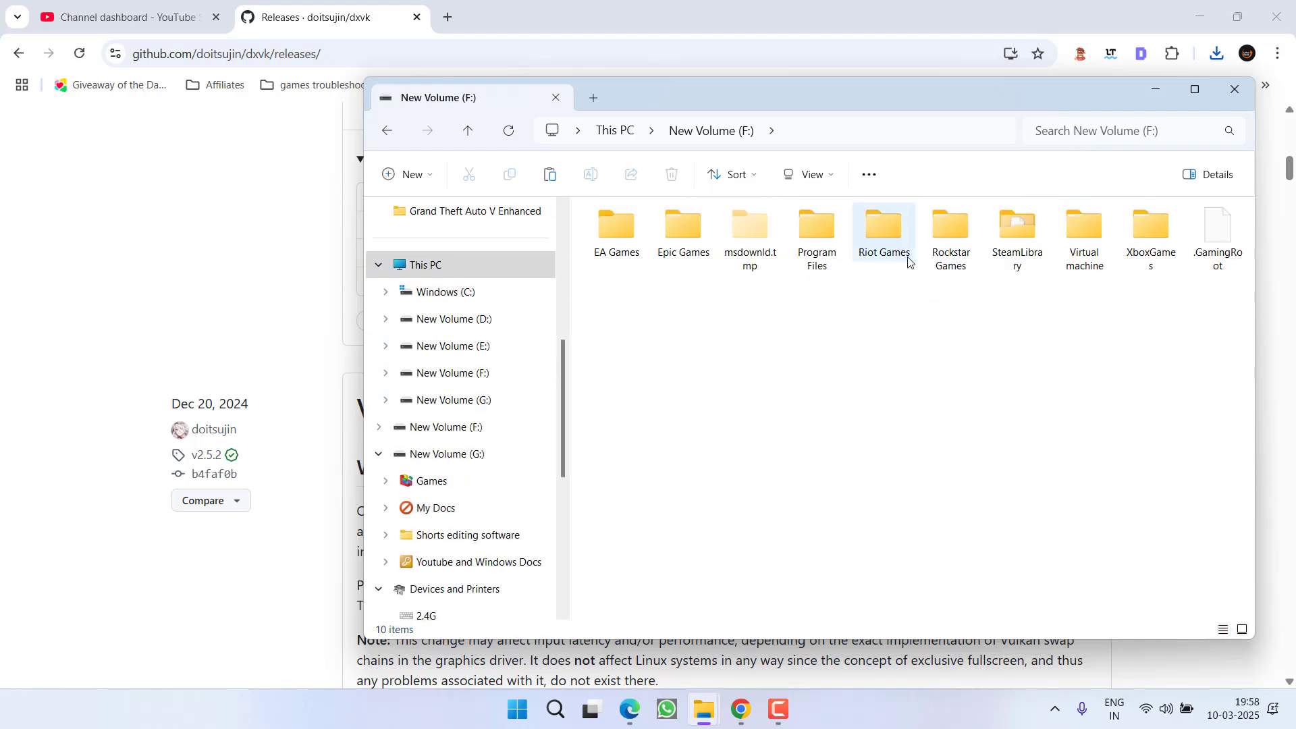
{"action": "double_click", "coordinate": [948, 244]}
{"action": "double_click", "coordinate": [691, 238]}
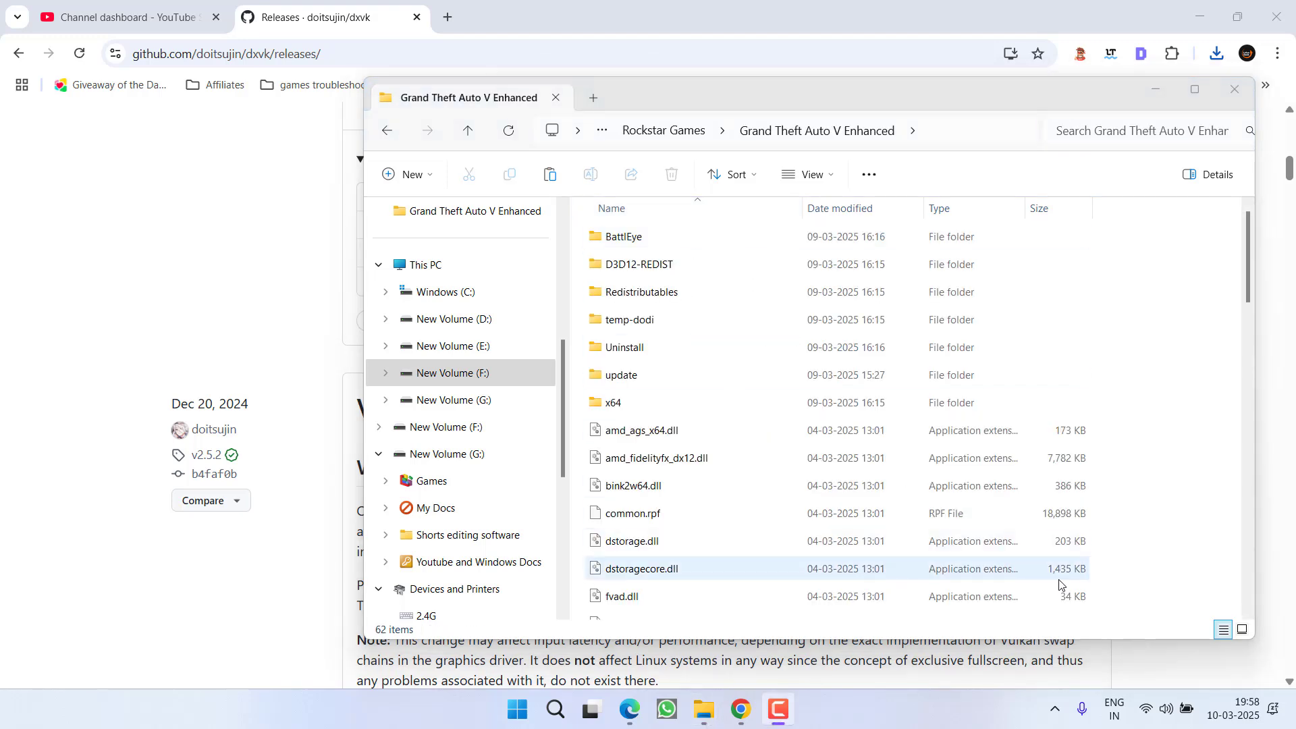
{"action": "right_click", "coordinate": [1169, 553]}
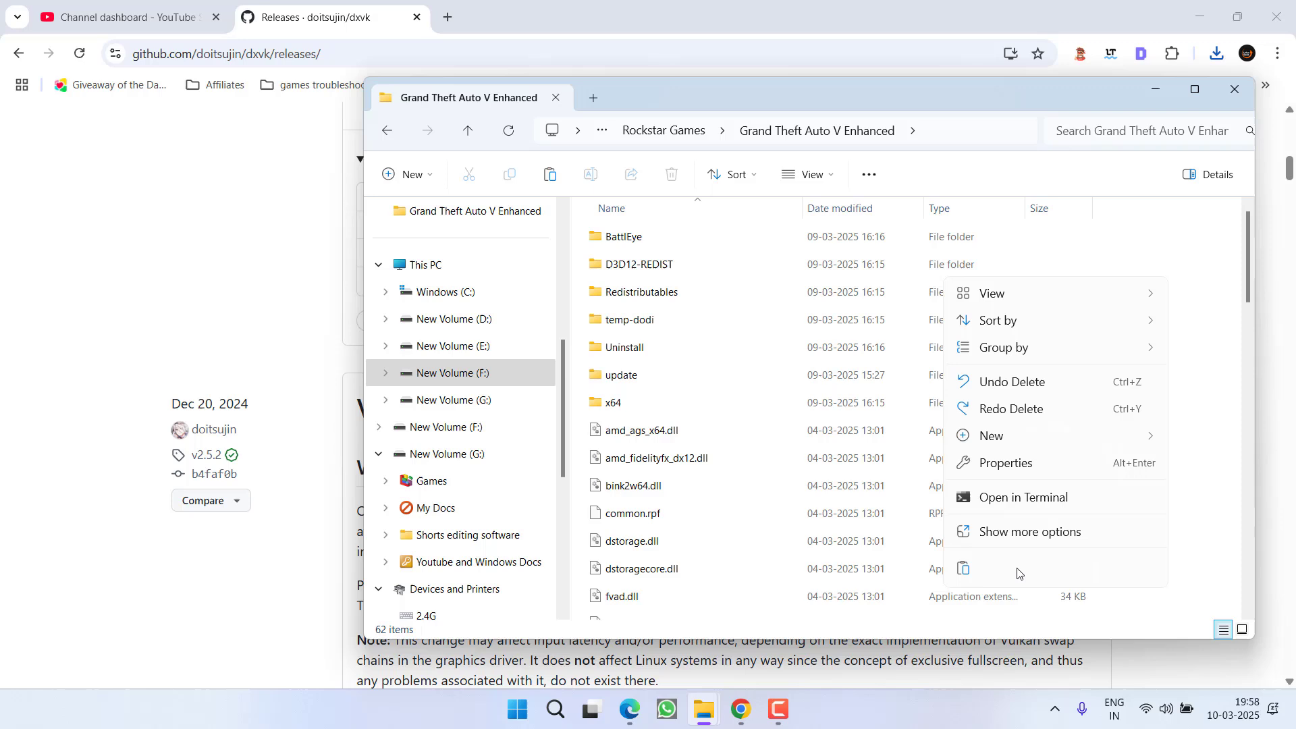
{"action": "left_click", "coordinate": [963, 568]}
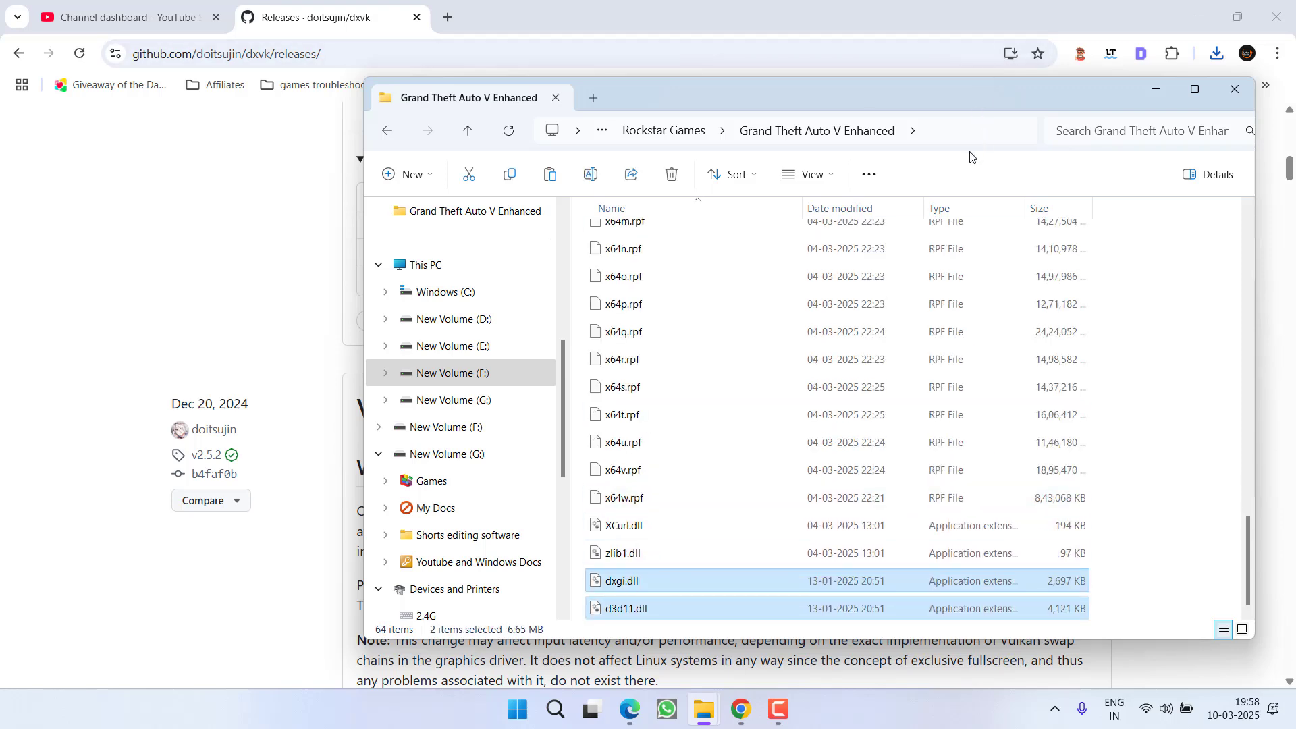
- Close File Explorer and minimise Chrome to show the desktop
{"action": "left_click", "coordinate": [1236, 90]}
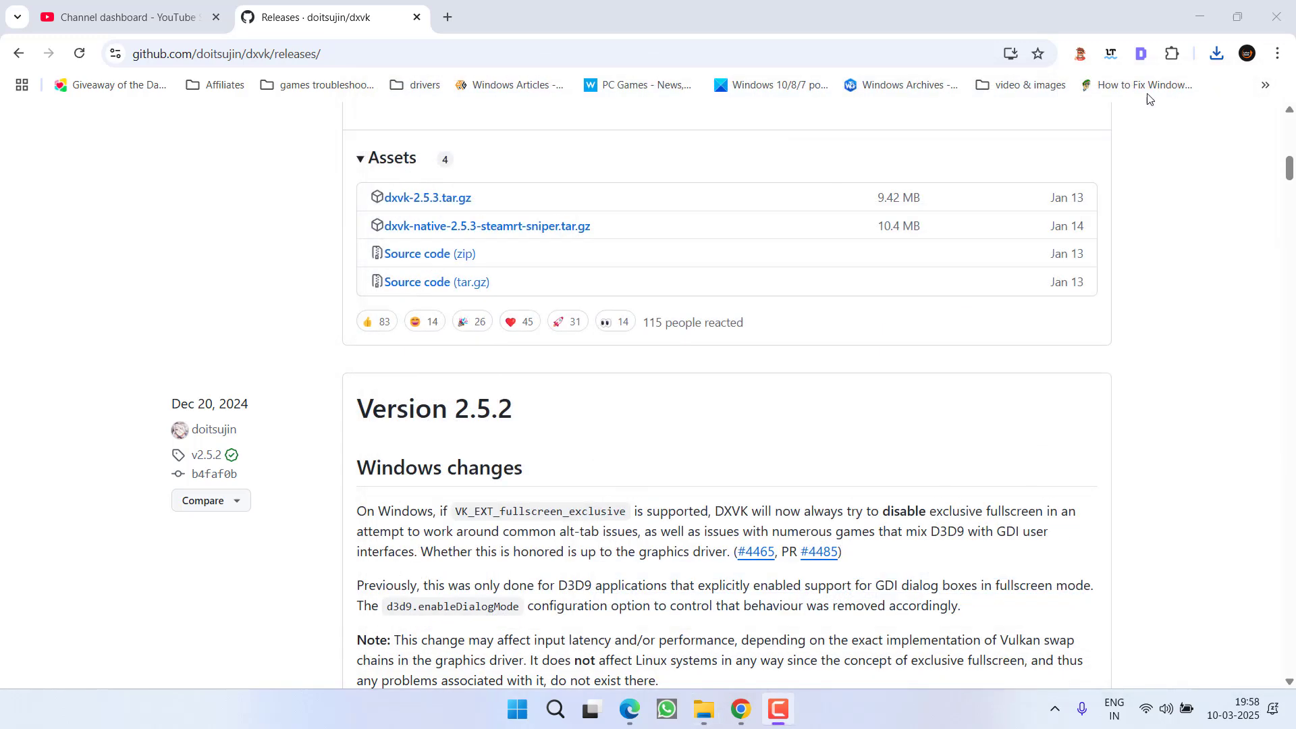
{"action": "left_click", "coordinate": [1198, 15]}
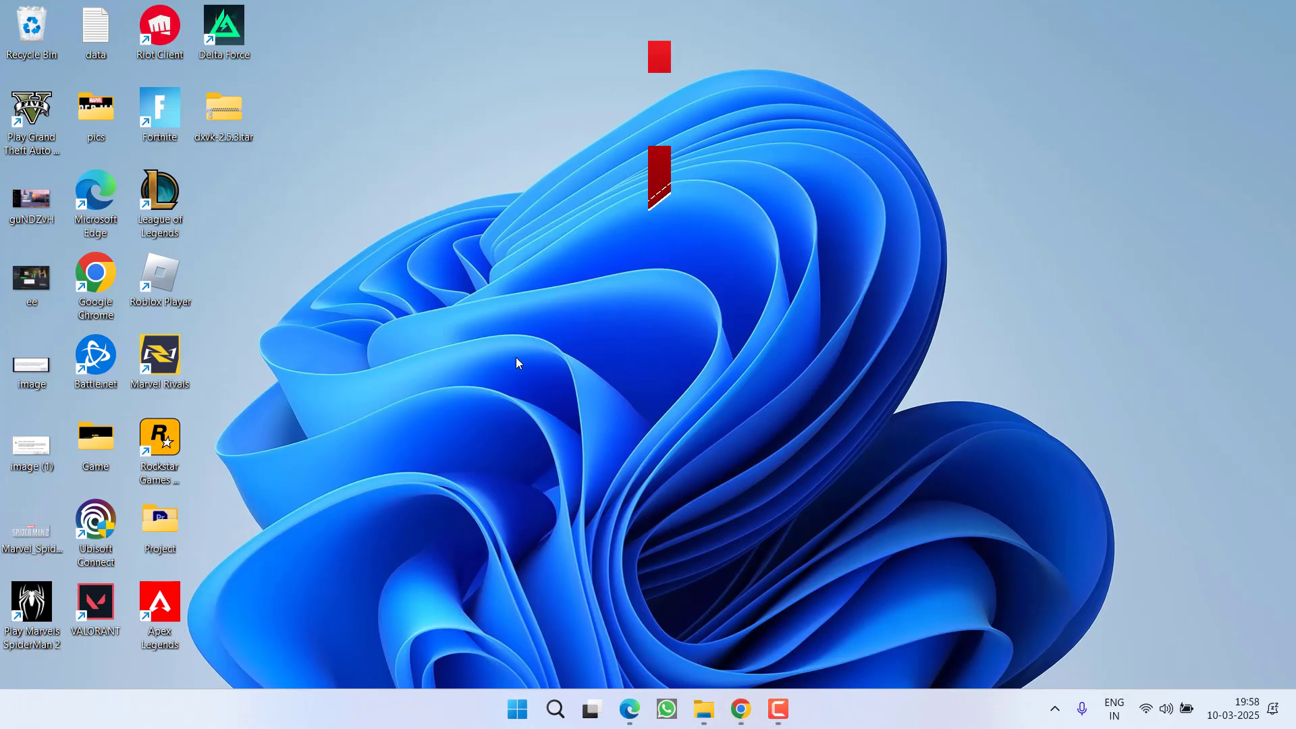